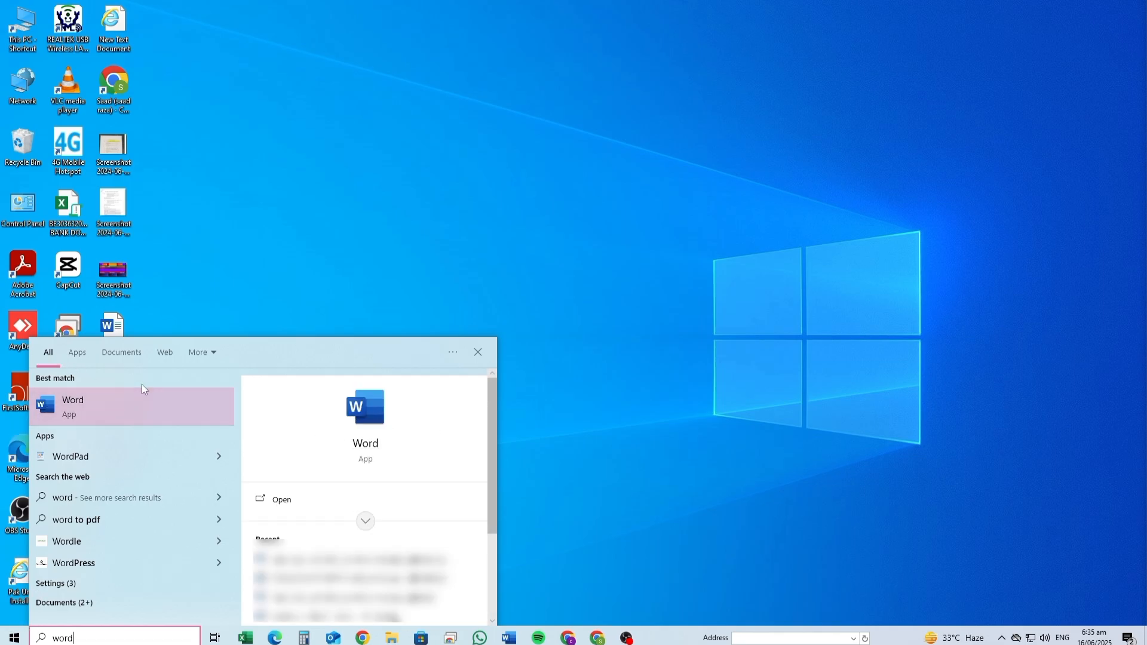
Step: Launch Word from the search results, close the leftover search window and create a blank document
{"action": "left_click", "coordinate": [115, 407]}
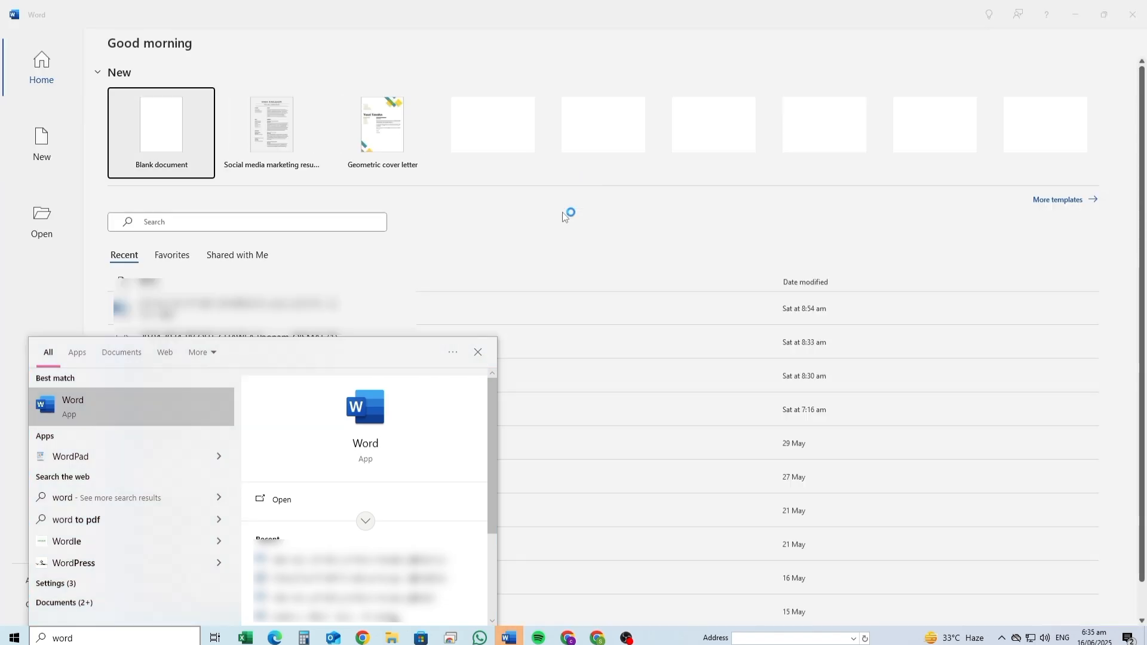
{"action": "left_click", "coordinate": [479, 353]}
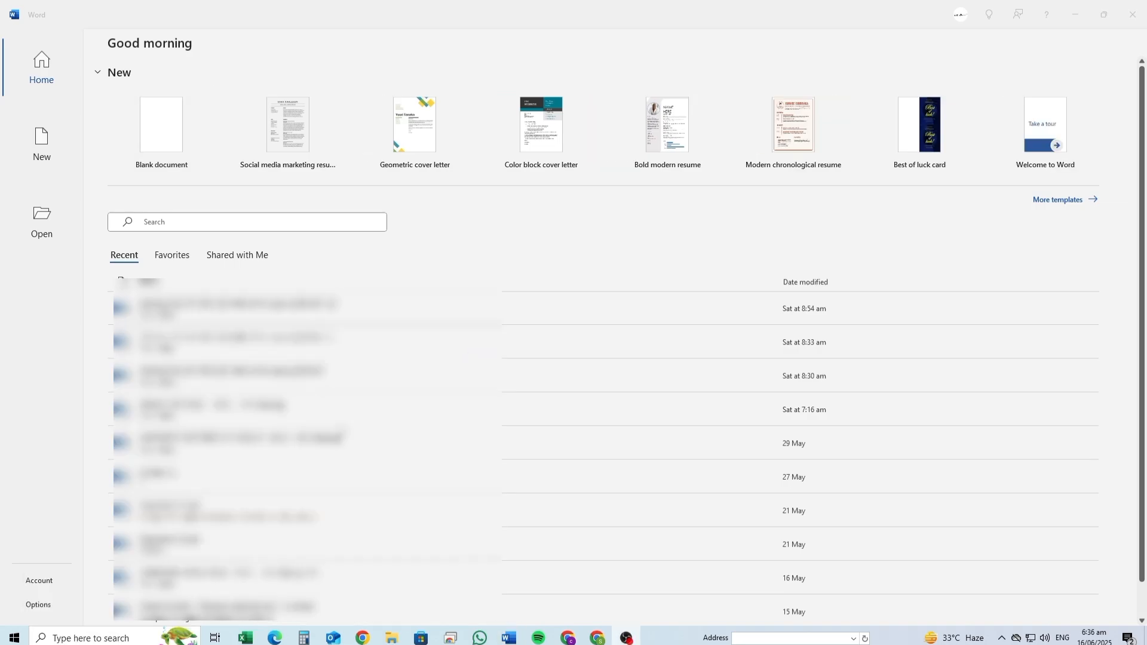
{"action": "left_click", "coordinate": [156, 143]}
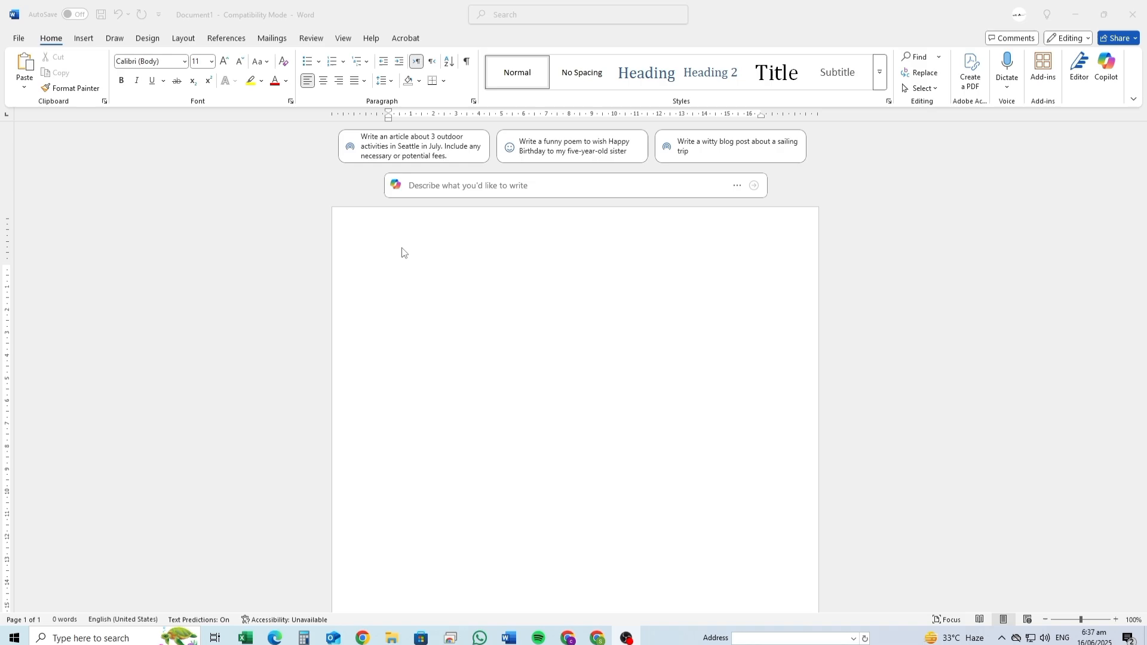
Step: Write "Every expert was once a beginner, start here, start now." at the start of the page, followed by a new line
{"action": "left_click", "coordinate": [406, 286]}
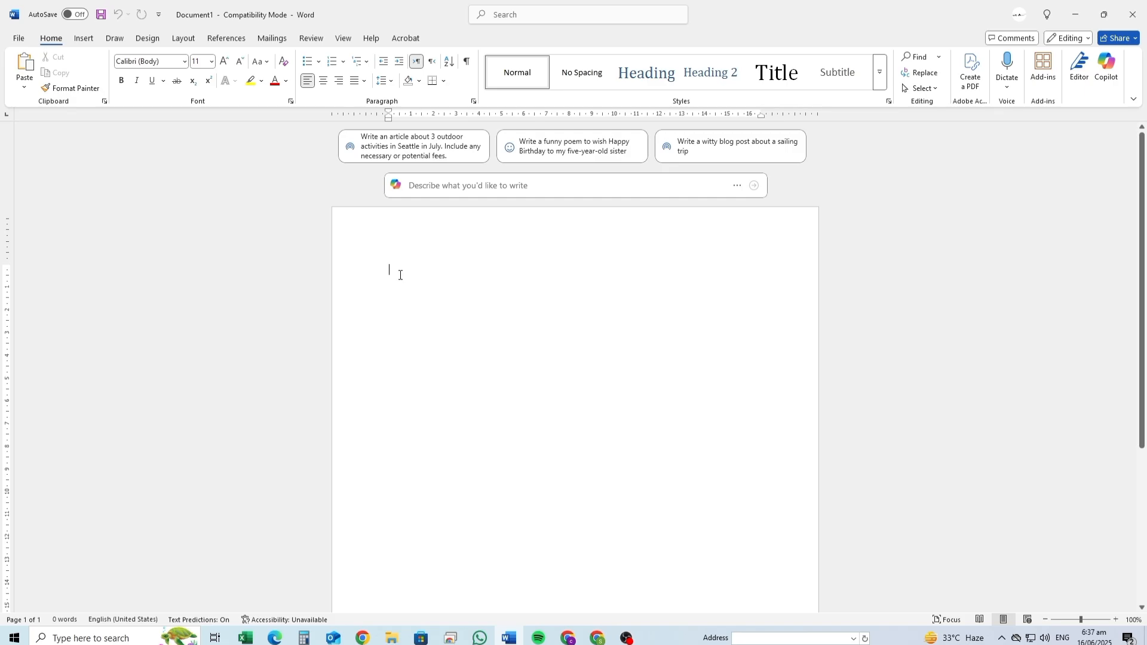
{"action": "type", "text": "Every"}
{"action": "type", "text": " e"}
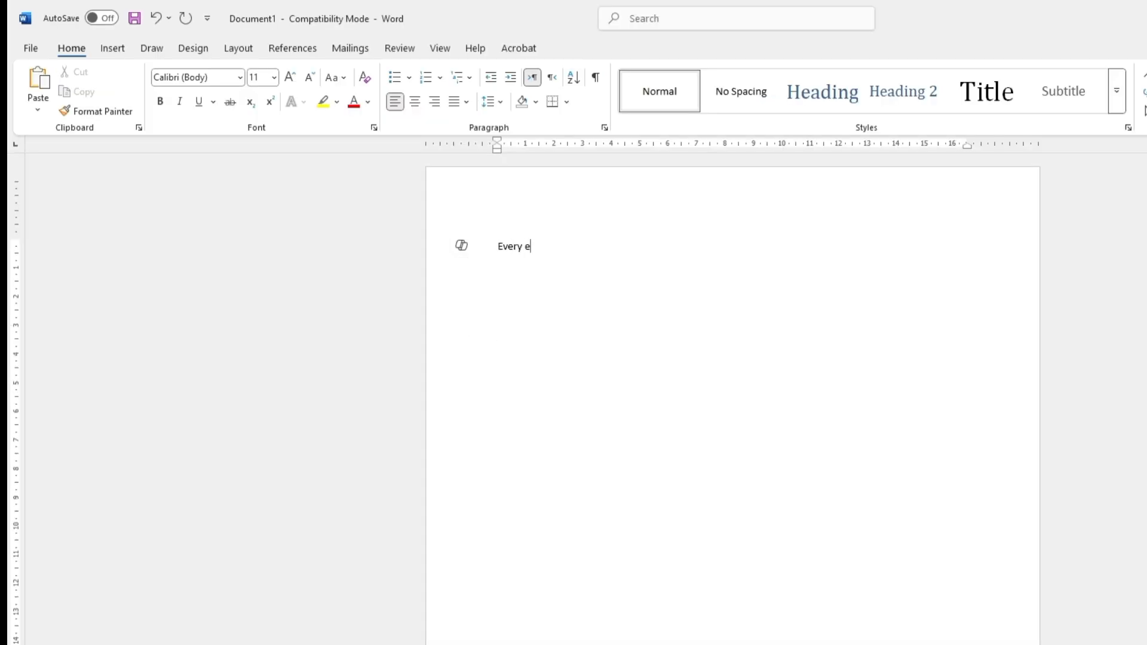
{"action": "type", "text": "xpet"}
{"action": "type", "text": "t was "}
{"action": "type", "text": "once a"}
{"action": "type", "text": " begin"}
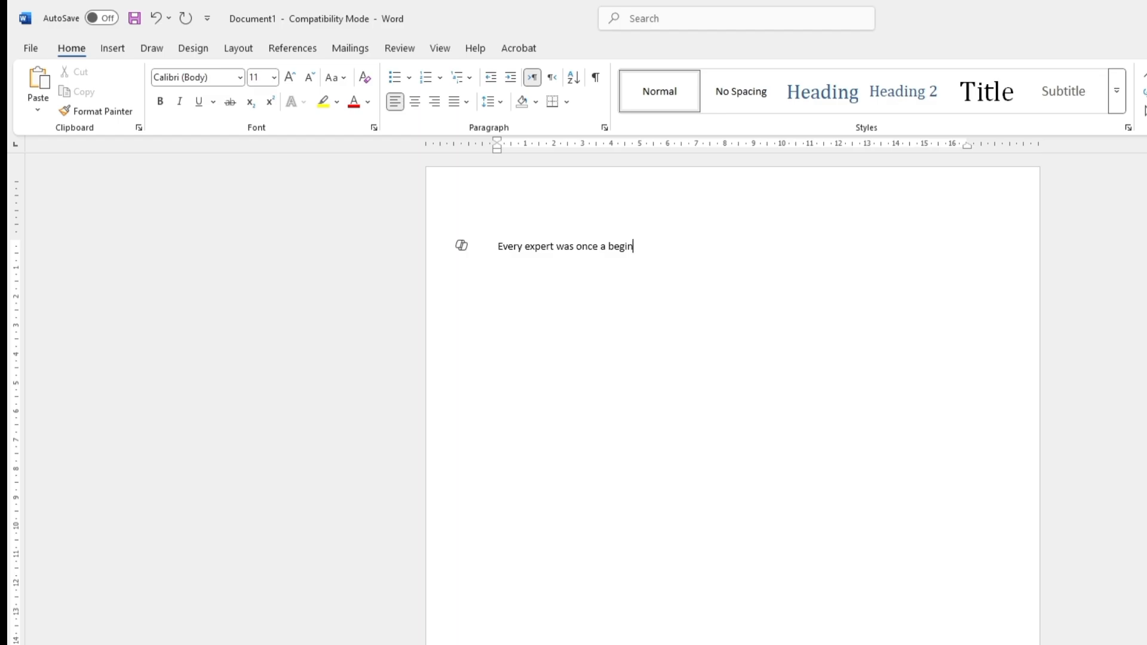
{"action": "type", "text": "ner, start here, start now."}
{"action": "key", "text": "Return"}
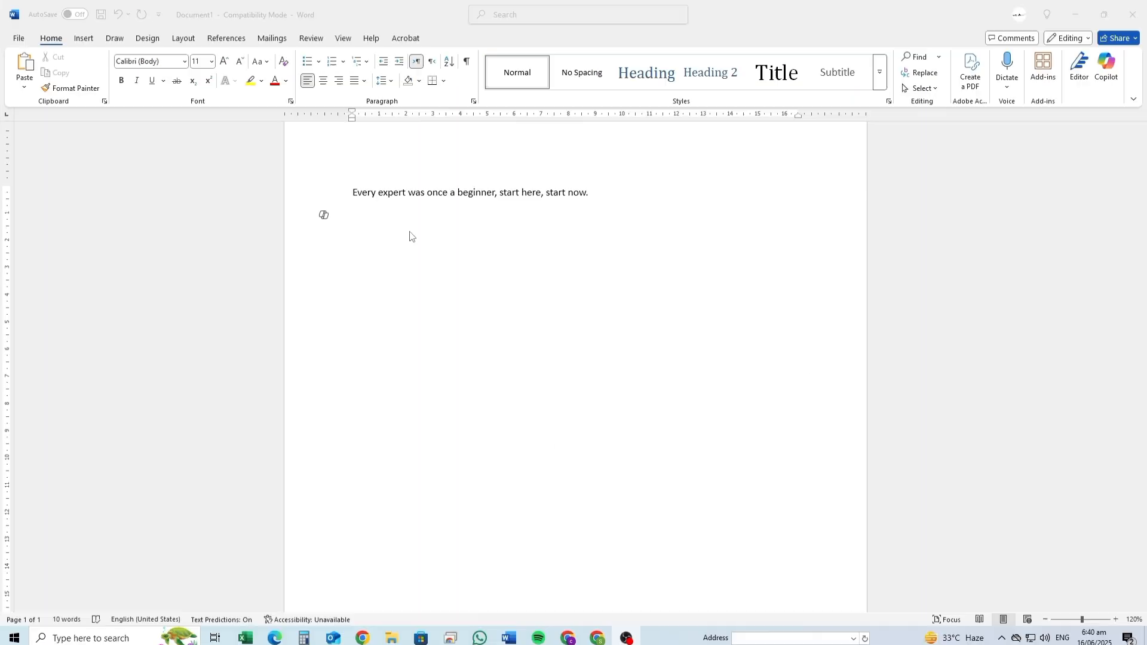
Step: Look through the available command sets, from inserting, drawing and design to layout, references, mailings, review, view, help and Acrobat
{"action": "left_click", "coordinate": [378, 224]}
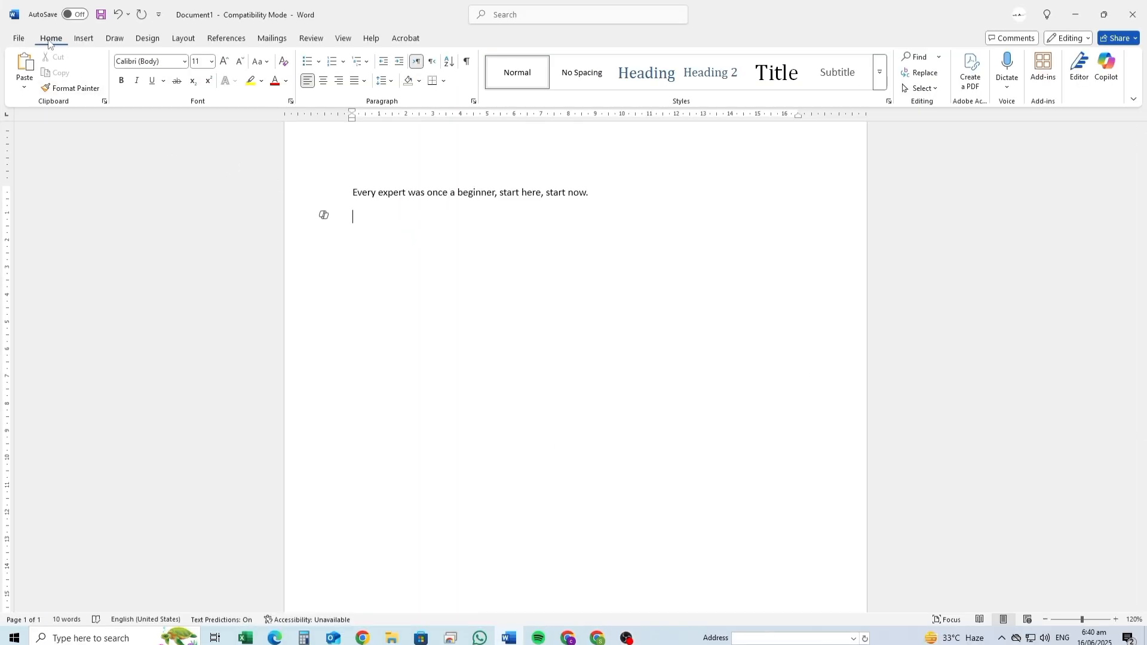
{"action": "left_click", "coordinate": [84, 39]}
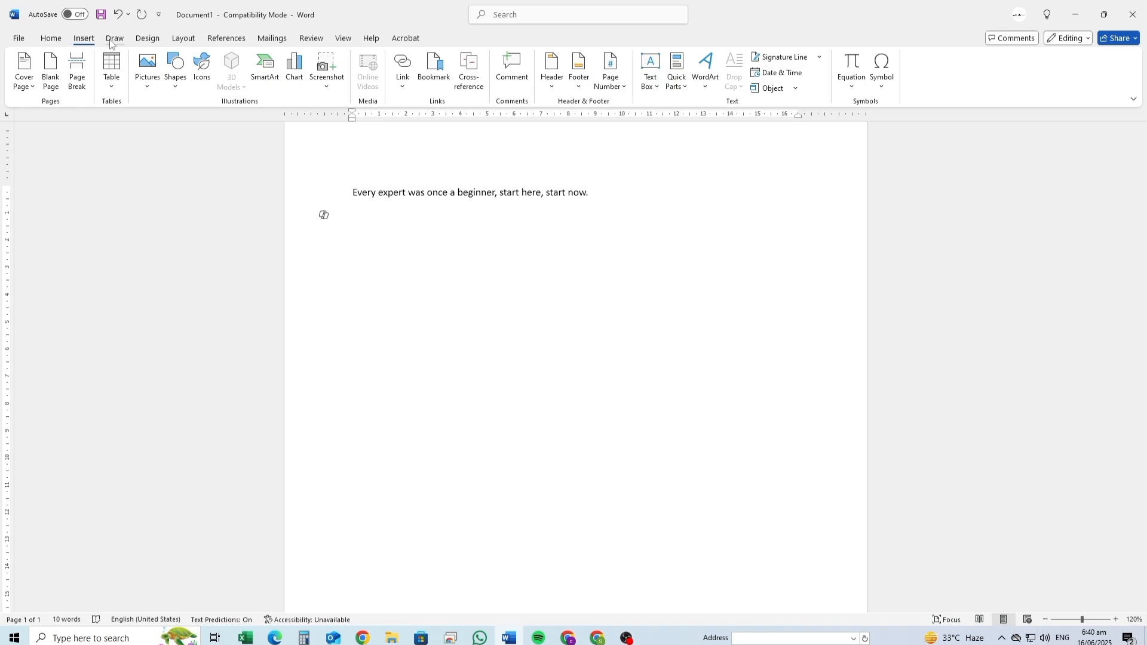
{"action": "left_click", "coordinate": [116, 39]}
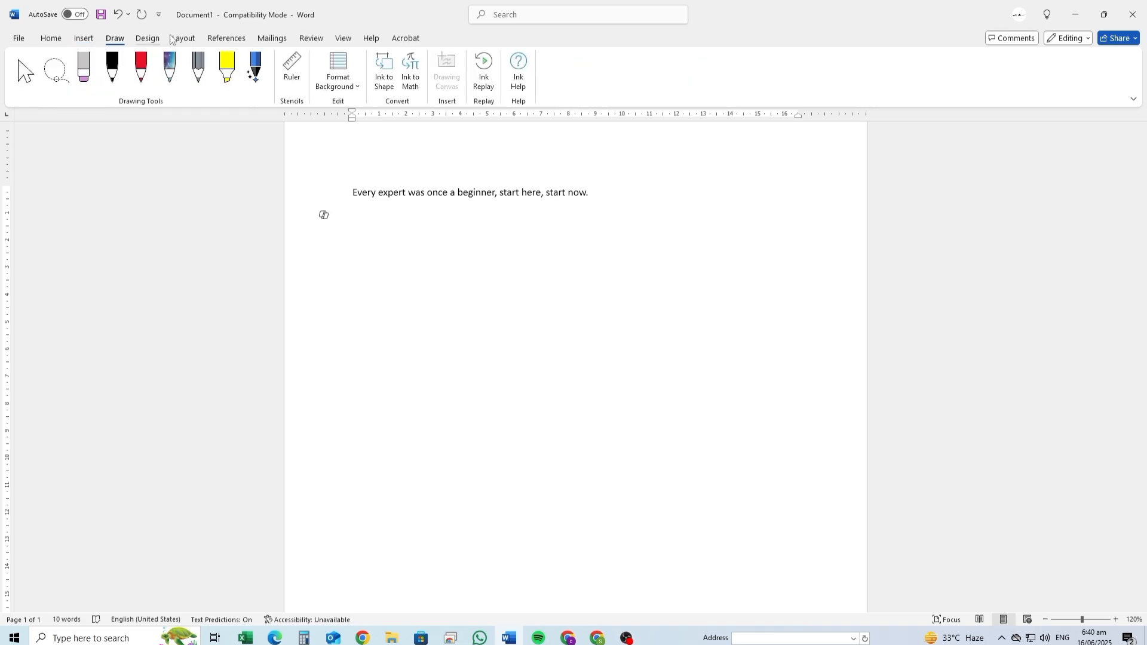
{"action": "left_click", "coordinate": [152, 40]}
{"action": "left_click", "coordinate": [185, 39]}
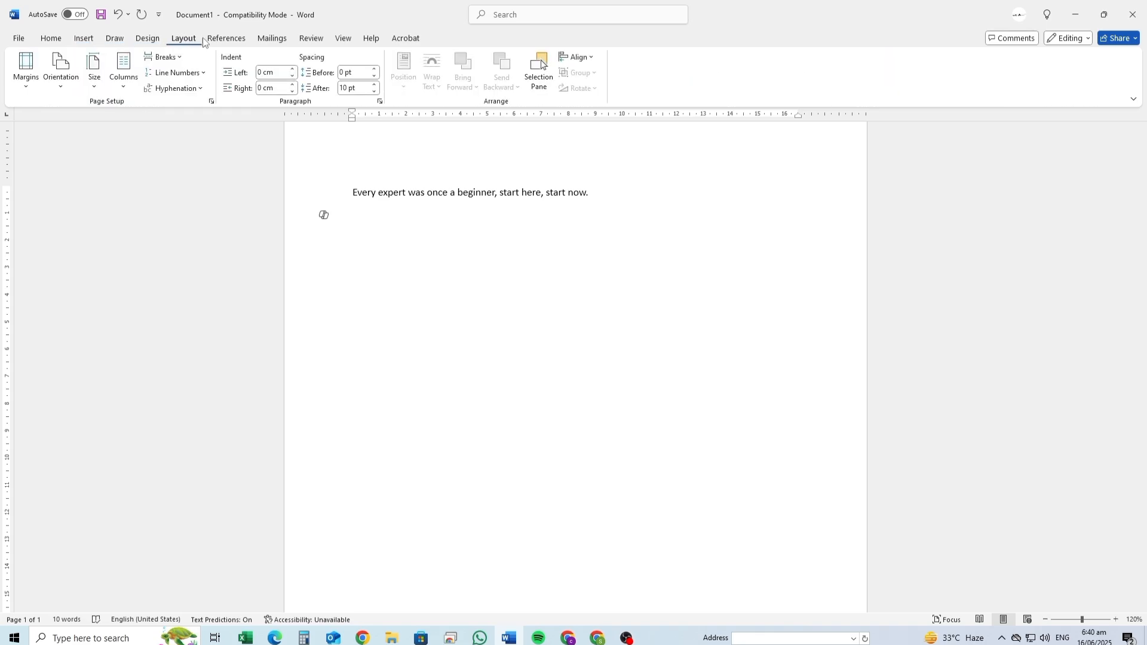
{"action": "left_click", "coordinate": [227, 40]}
{"action": "left_click", "coordinate": [272, 40]}
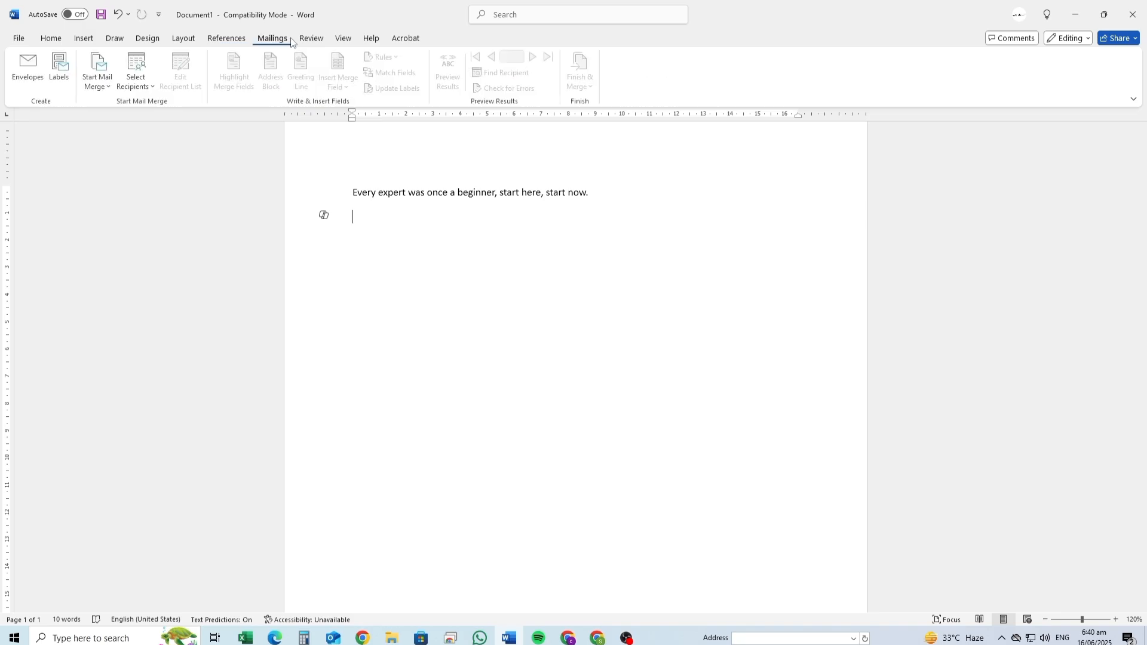
{"action": "left_click", "coordinate": [309, 39]}
{"action": "left_click", "coordinate": [342, 39]}
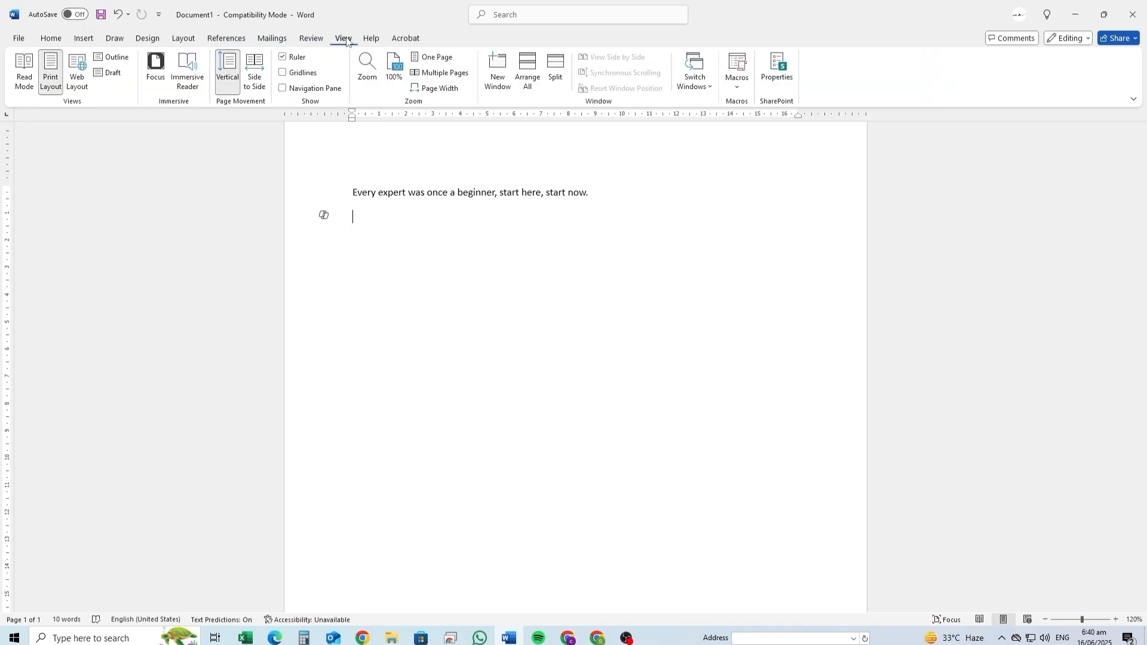
{"action": "left_click", "coordinate": [371, 39]}
{"action": "left_click", "coordinate": [405, 40]}
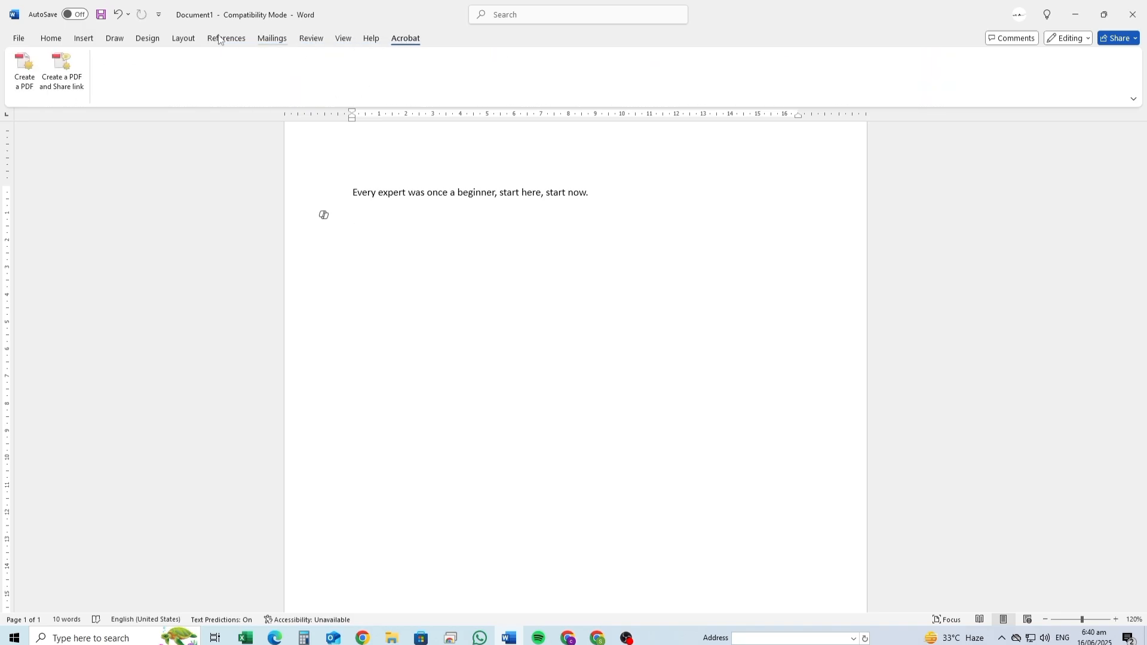
{"action": "left_click", "coordinate": [63, 39]}
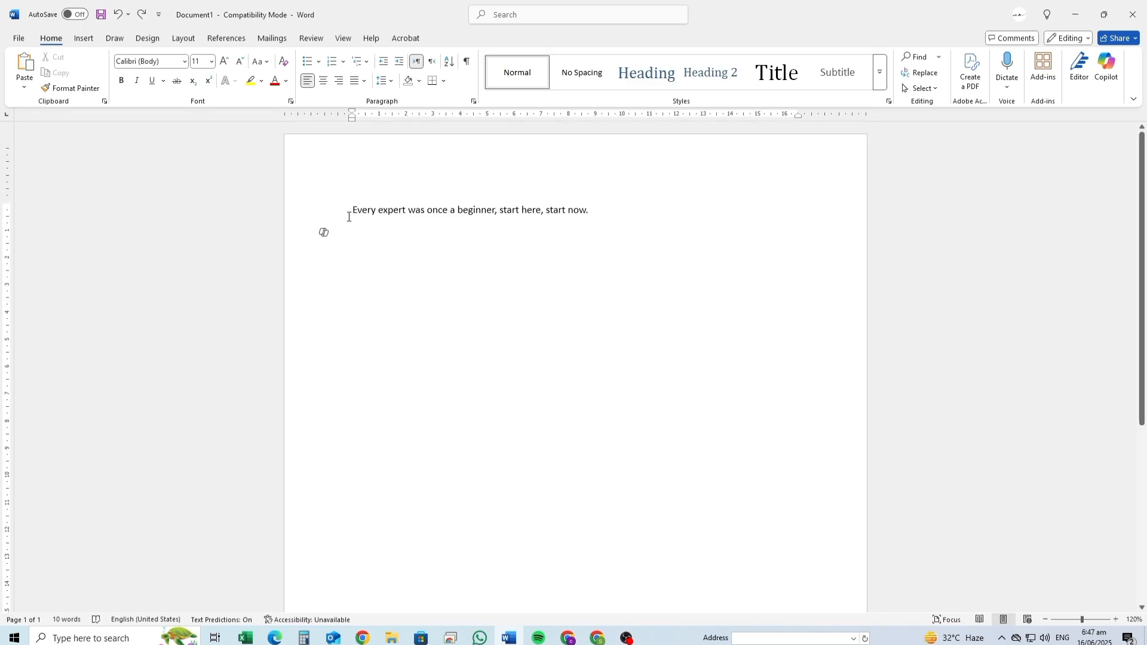
Step: Set the font of the whole sentence to Times New Roman
{"action": "triple_click", "coordinate": [350, 218]}
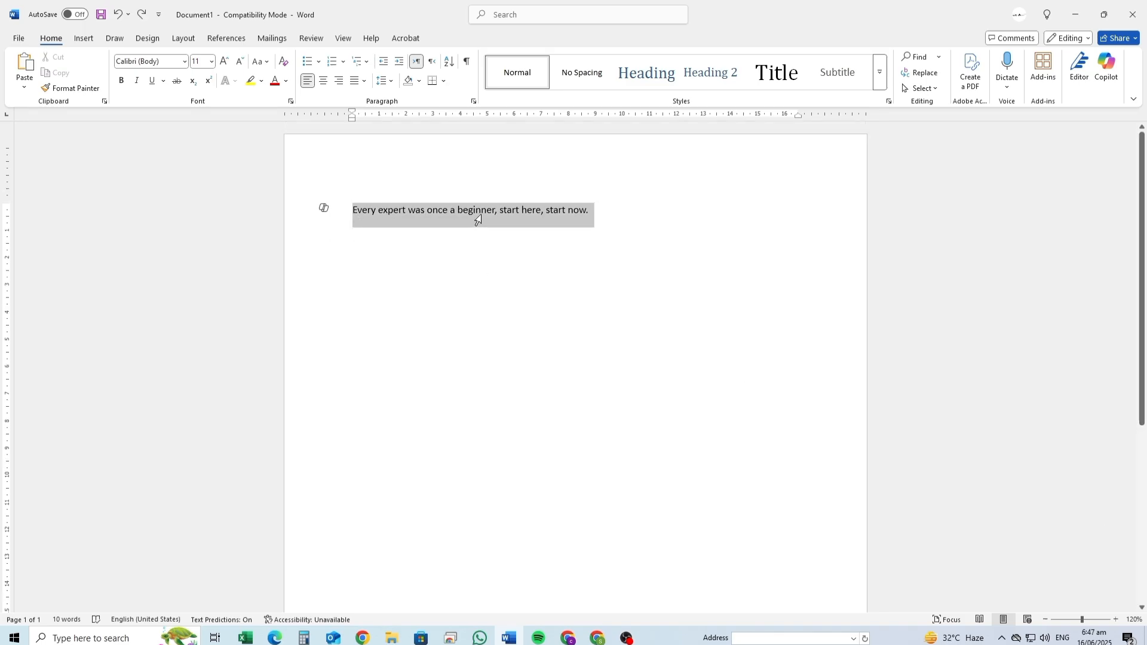
{"action": "left_click", "coordinate": [184, 62]}
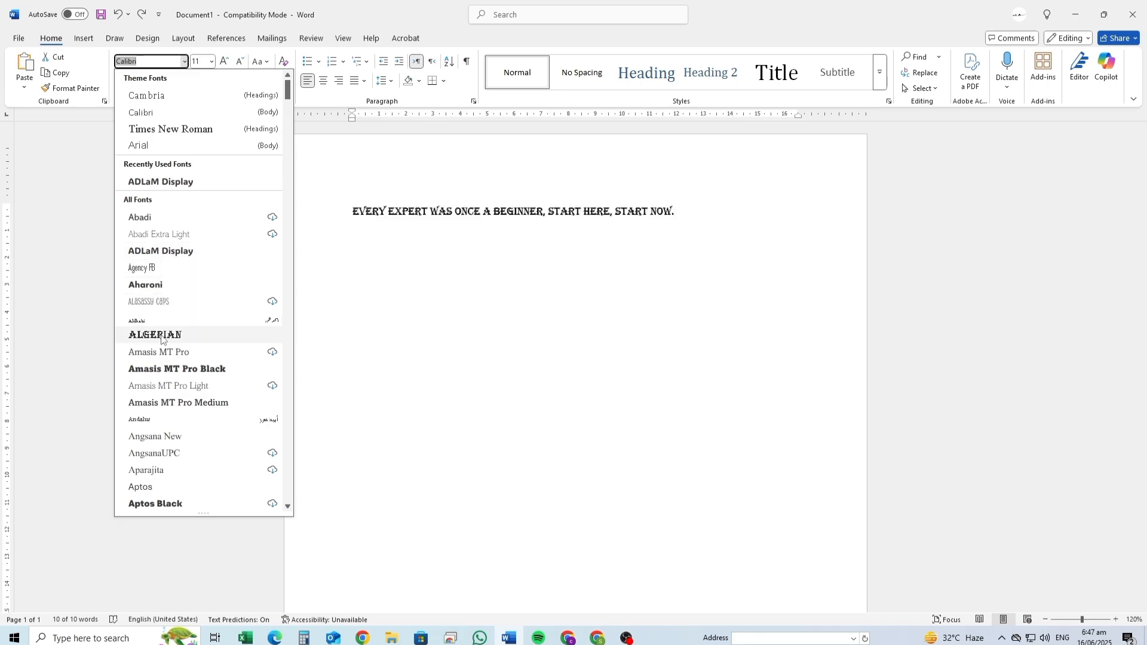
{"action": "left_click", "coordinate": [158, 130]}
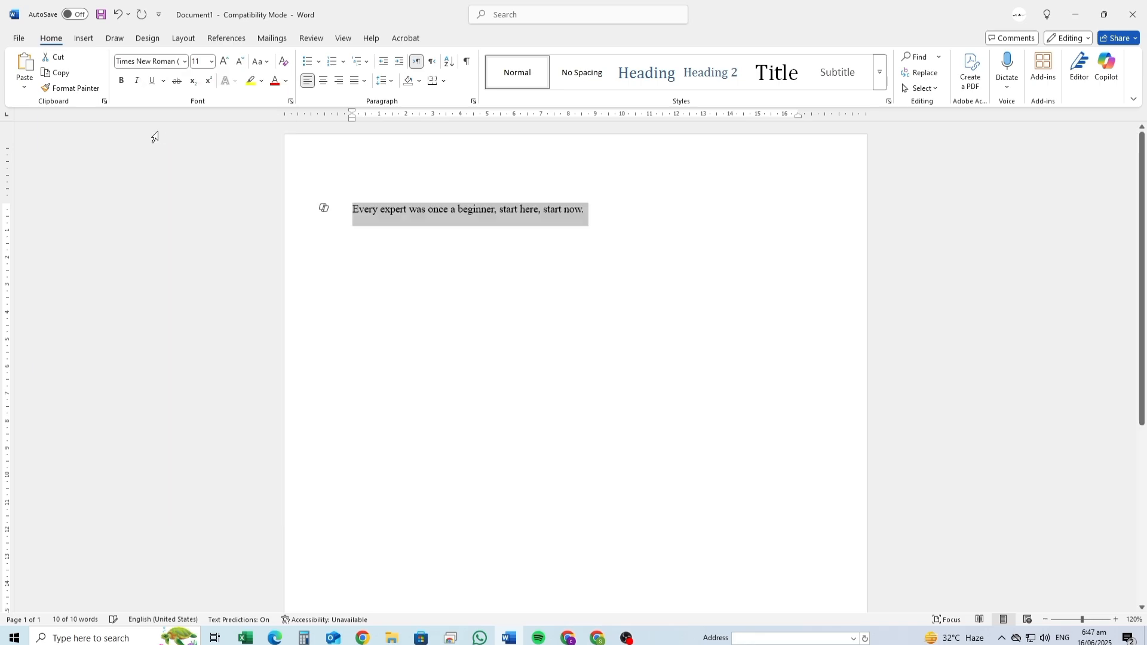
Step: Increase the sentence's font size in increments to 22 points
{"action": "left_click", "coordinate": [225, 62]}
{"action": "left_click", "coordinate": [225, 63]}
{"action": "left_click", "coordinate": [225, 62]}
{"action": "left_click", "coordinate": [225, 62]}
{"action": "left_click", "coordinate": [225, 62]}
{"action": "left_click", "coordinate": [225, 62]}
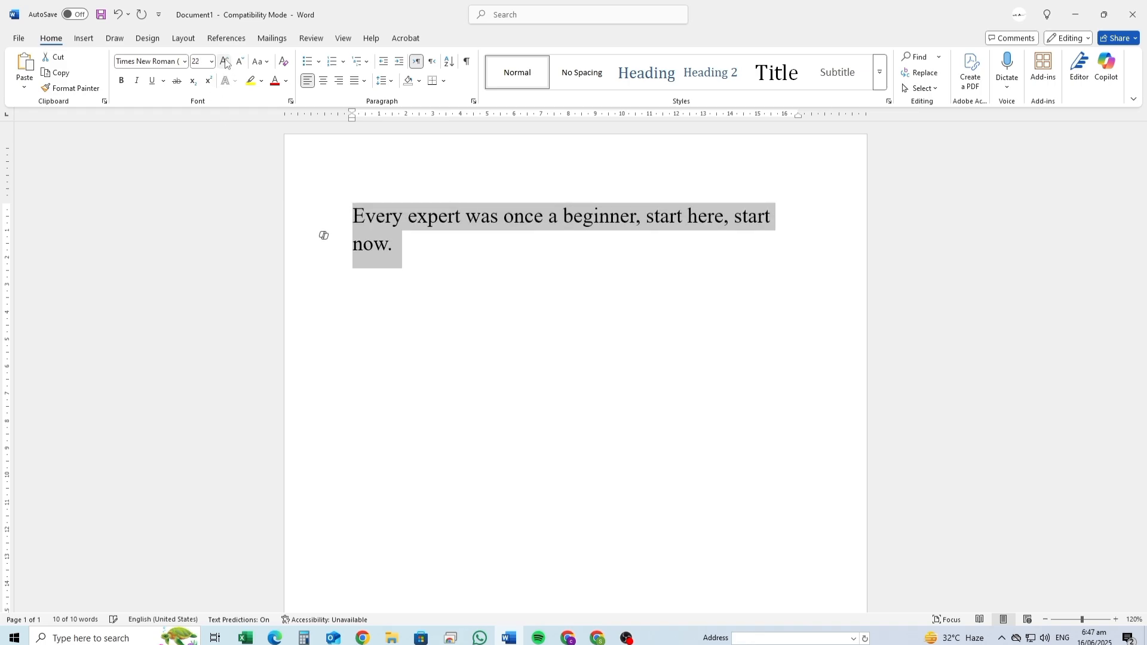
Step: Set the sentence's font size to 20 points and make it bold and italic, trying underline and removing it
{"action": "left_click", "coordinate": [212, 62]}
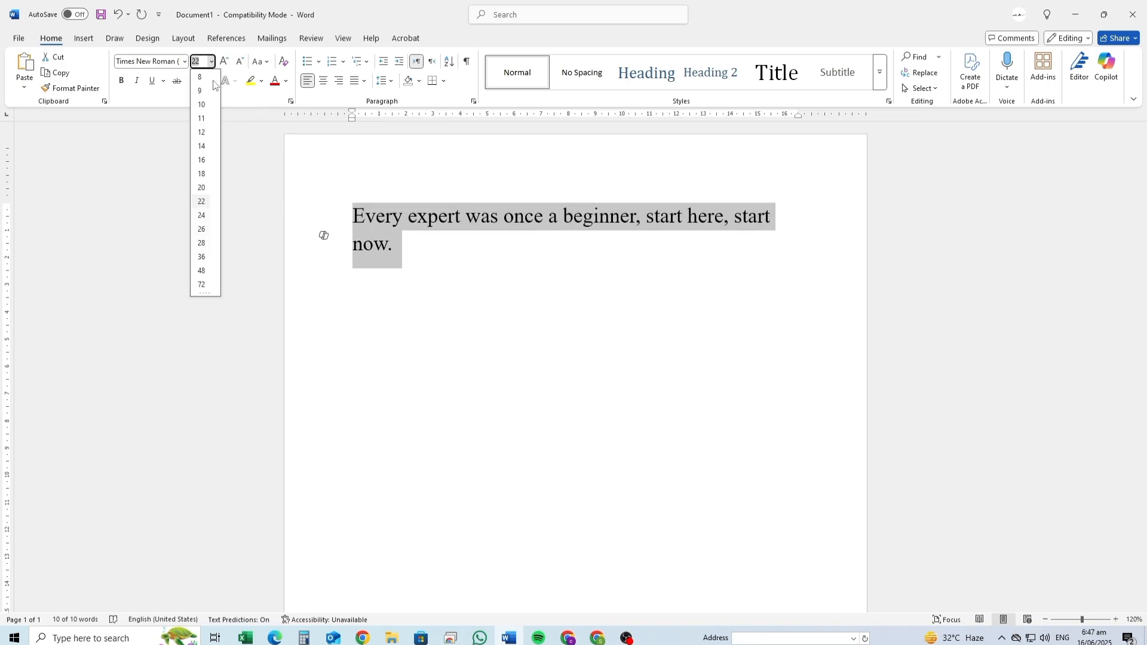
{"action": "left_click", "coordinate": [201, 188]}
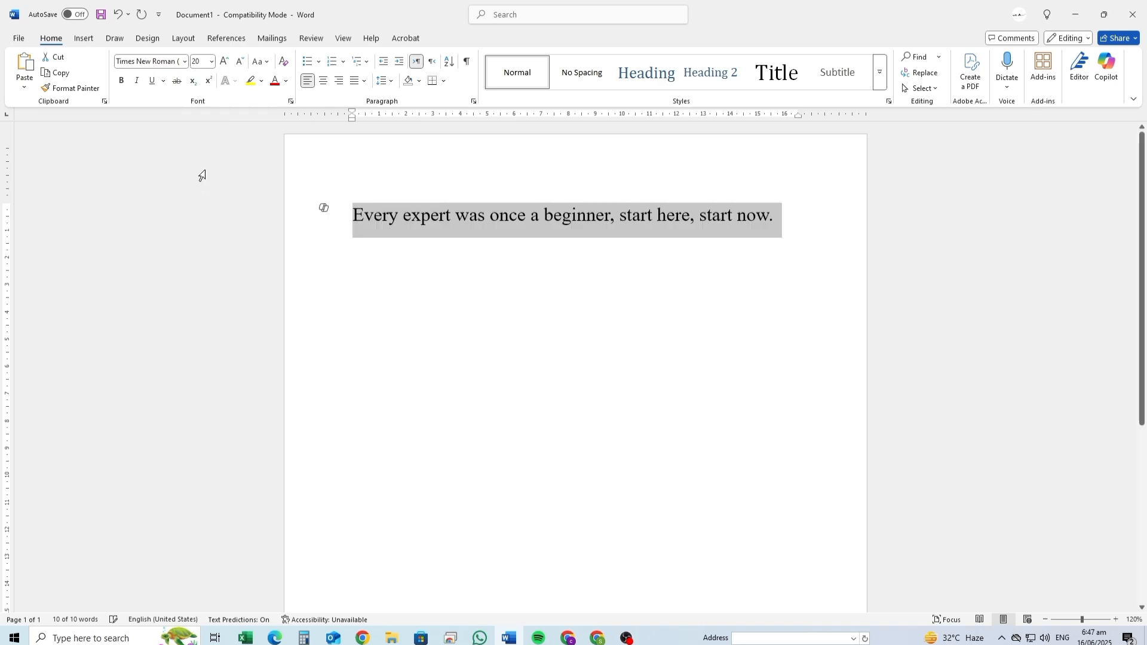
{"action": "left_click", "coordinate": [122, 81]}
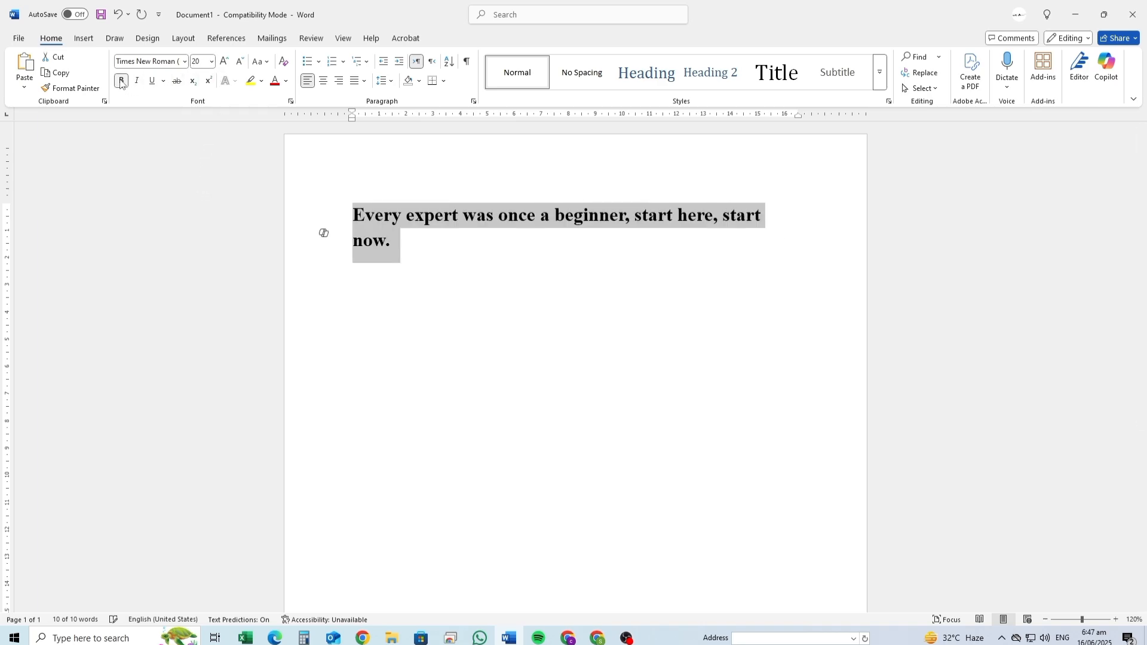
{"action": "left_click", "coordinate": [135, 82]}
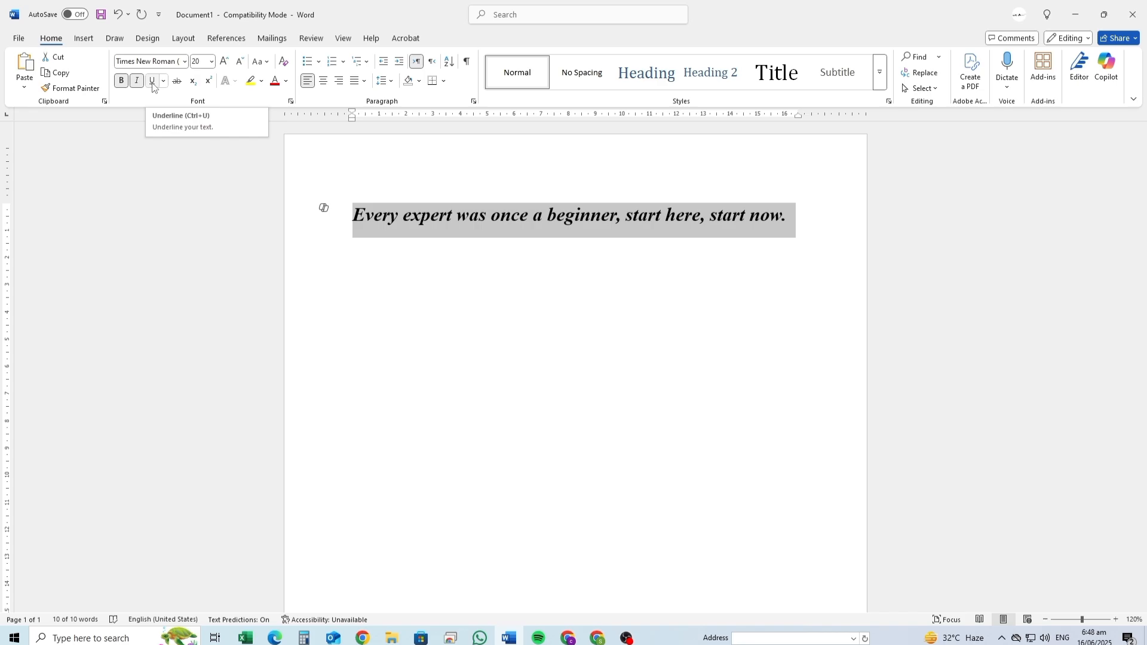
{"action": "left_click", "coordinate": [153, 87]}
{"action": "left_click", "coordinate": [153, 88]}
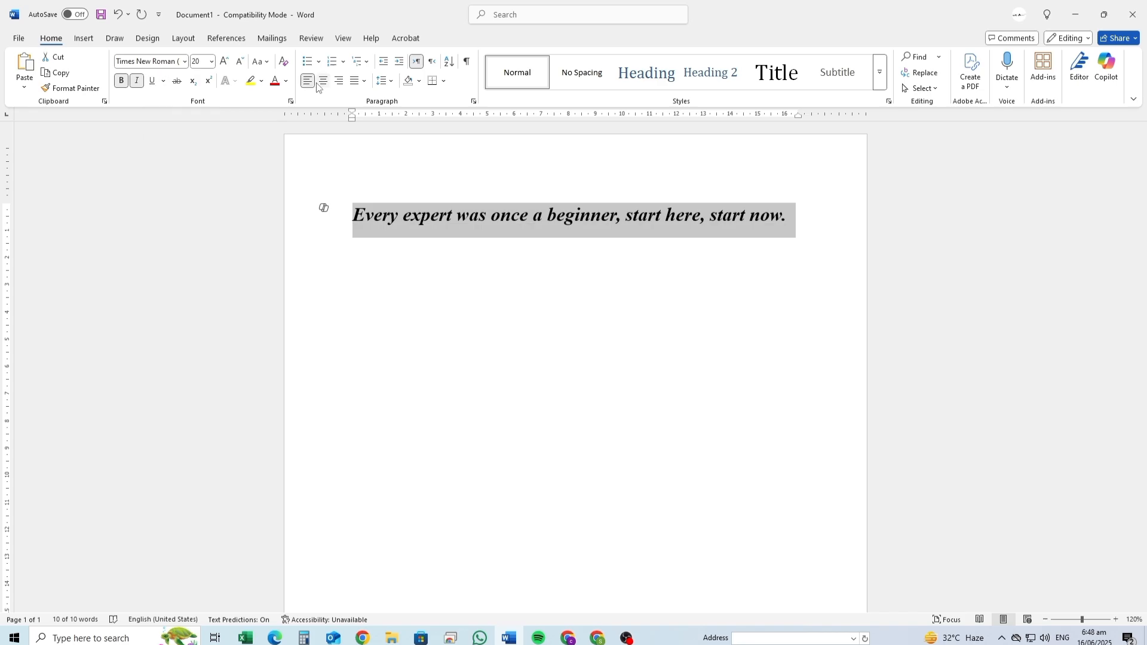
Step: Try centre and right alignment on the sentence, justify it, and place the cursor on the empty line below
{"action": "left_click", "coordinate": [323, 81]}
{"action": "left_click", "coordinate": [339, 82]}
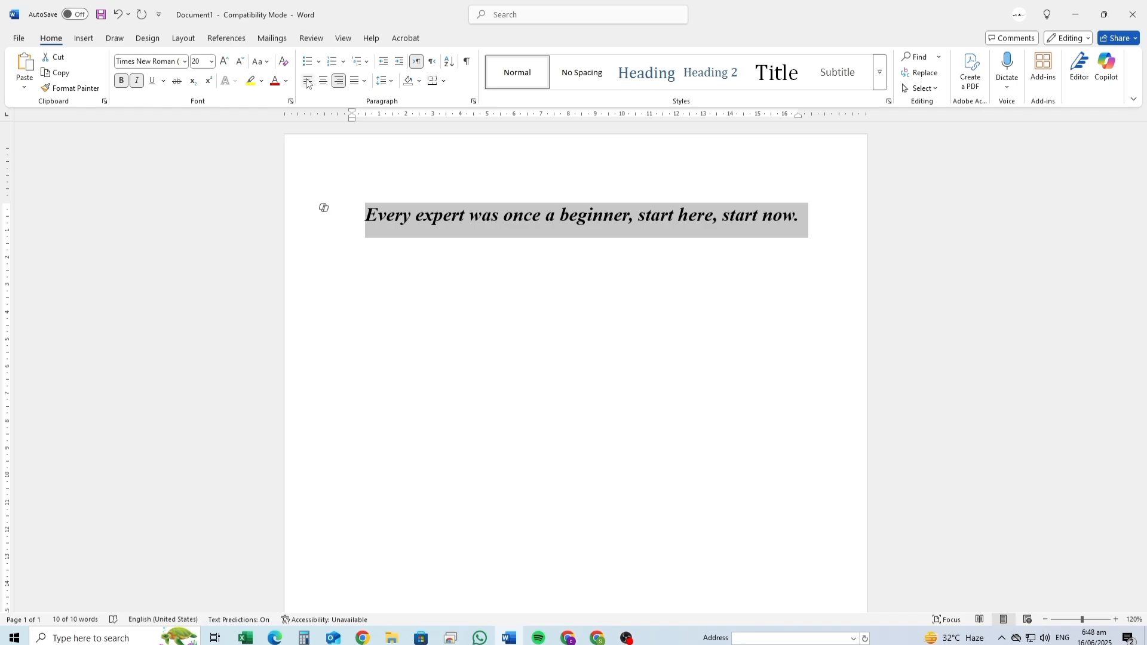
{"action": "left_click", "coordinate": [353, 82]}
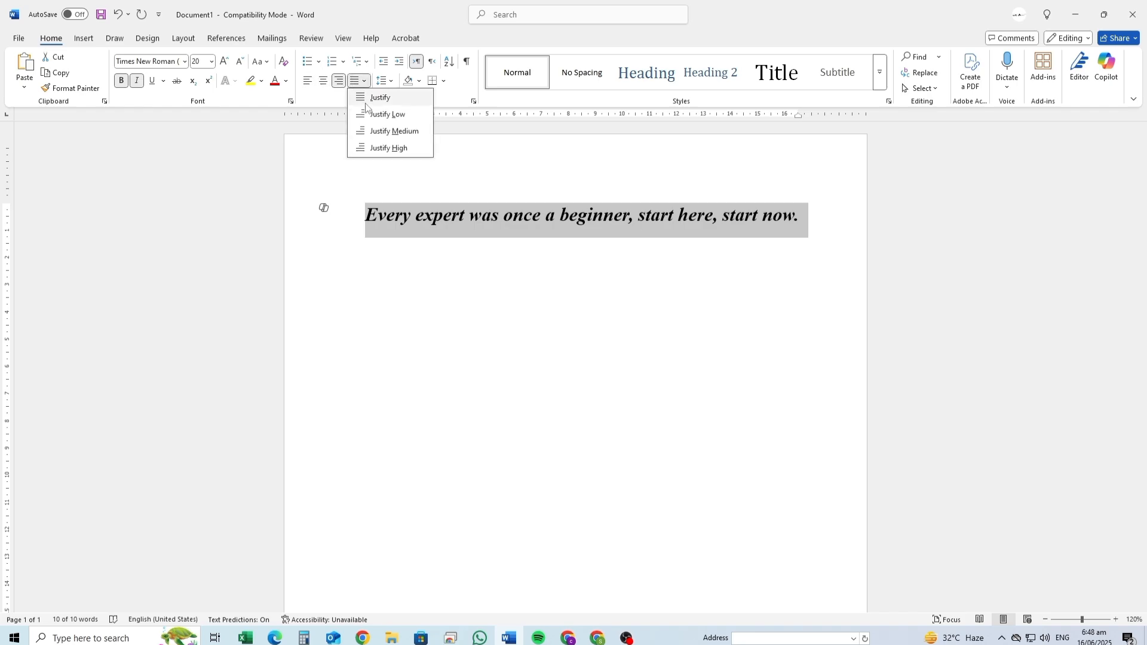
{"action": "left_click", "coordinate": [367, 102]}
{"action": "left_click", "coordinate": [364, 246]}
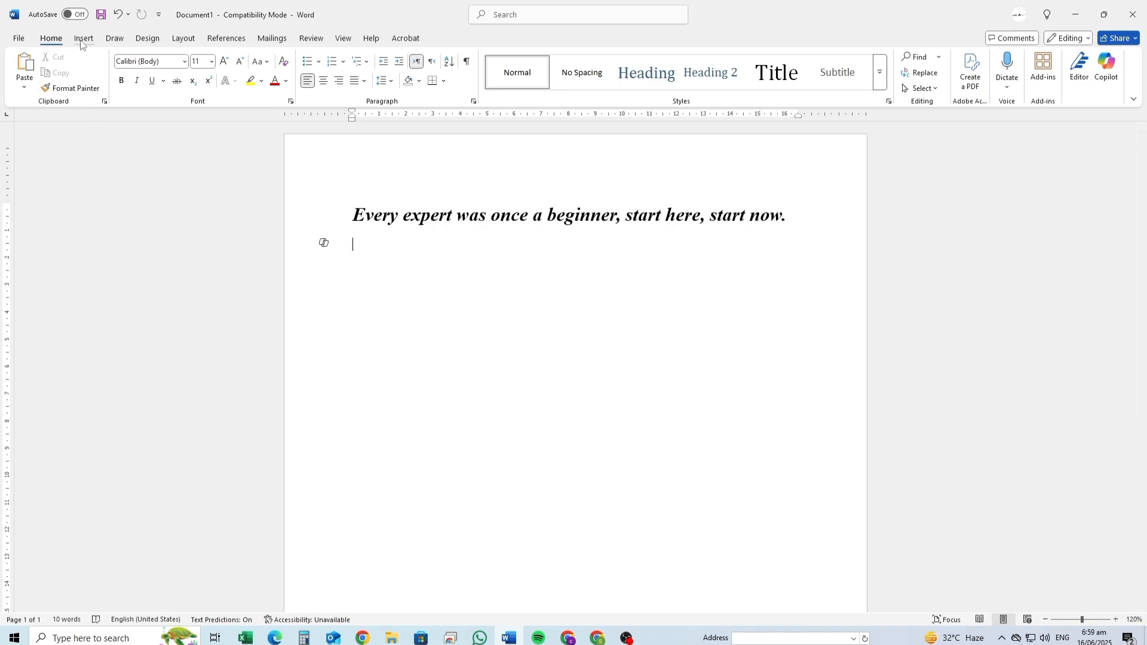
Step: Insert the picture "desktop pic" from the Downloads folder below the sentence and shrink it to about 14.28 cm wide by 9.52 cm high
{"action": "left_click", "coordinate": [83, 39]}
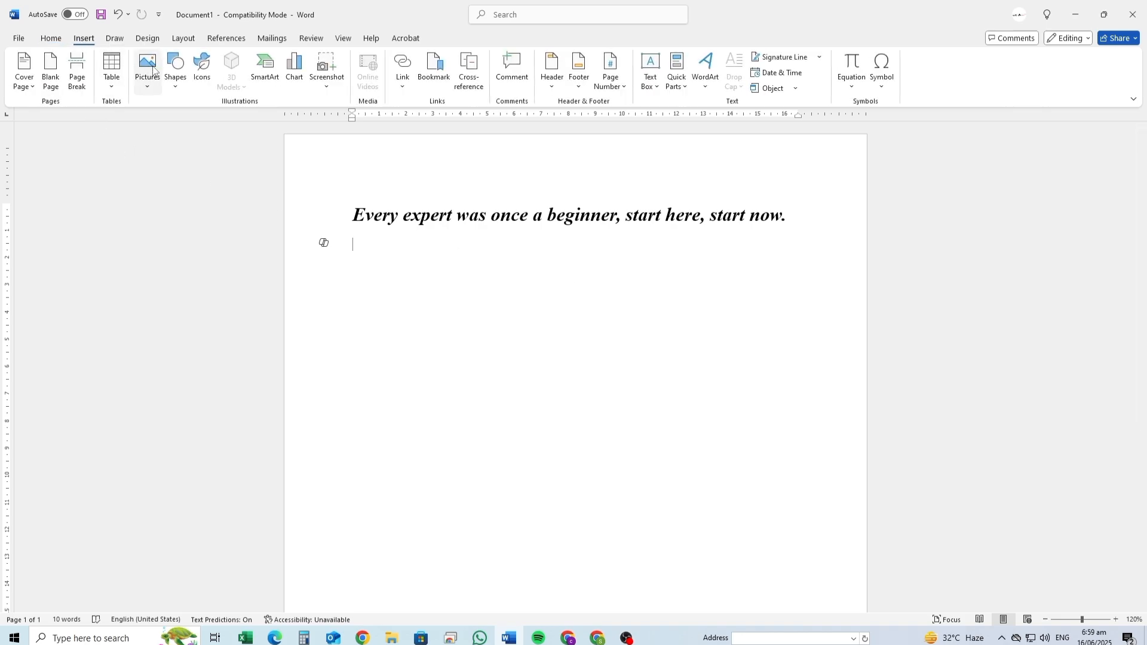
{"action": "left_click", "coordinate": [112, 82]}
{"action": "left_click", "coordinate": [114, 88]}
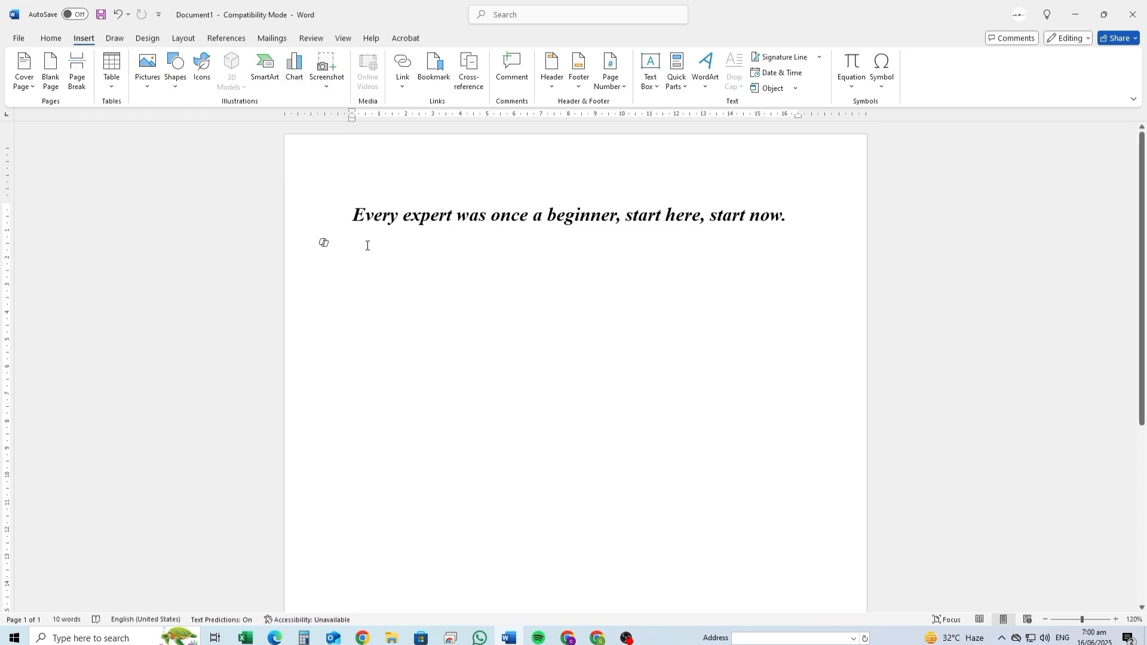
{"action": "left_click", "coordinate": [154, 85]}
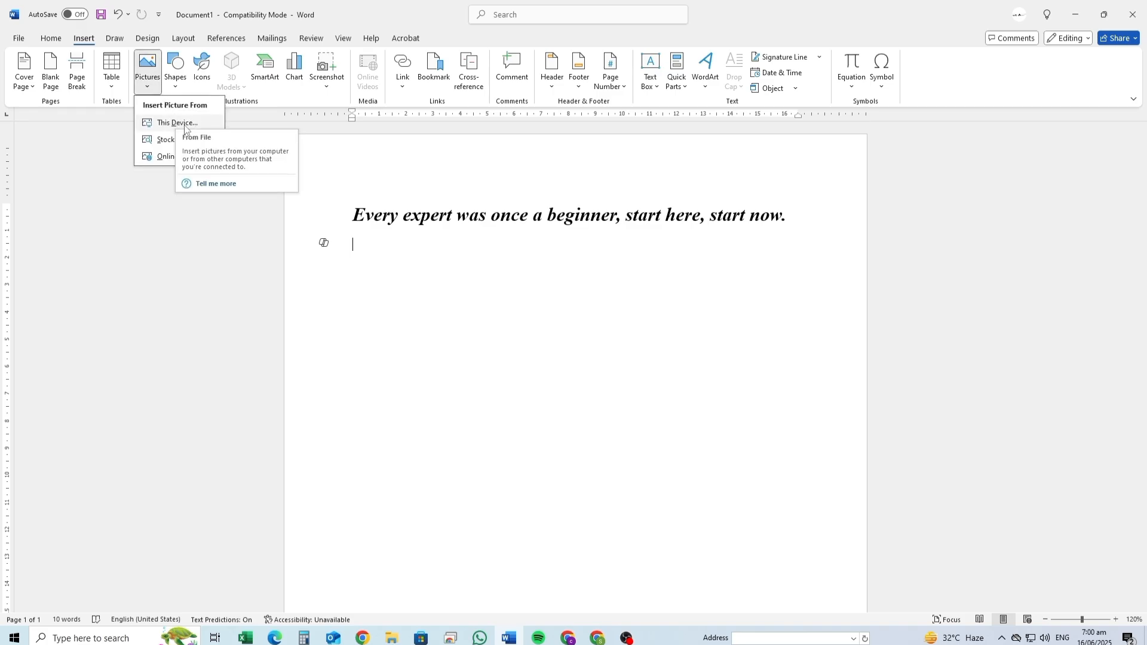
{"action": "left_click", "coordinate": [173, 123]}
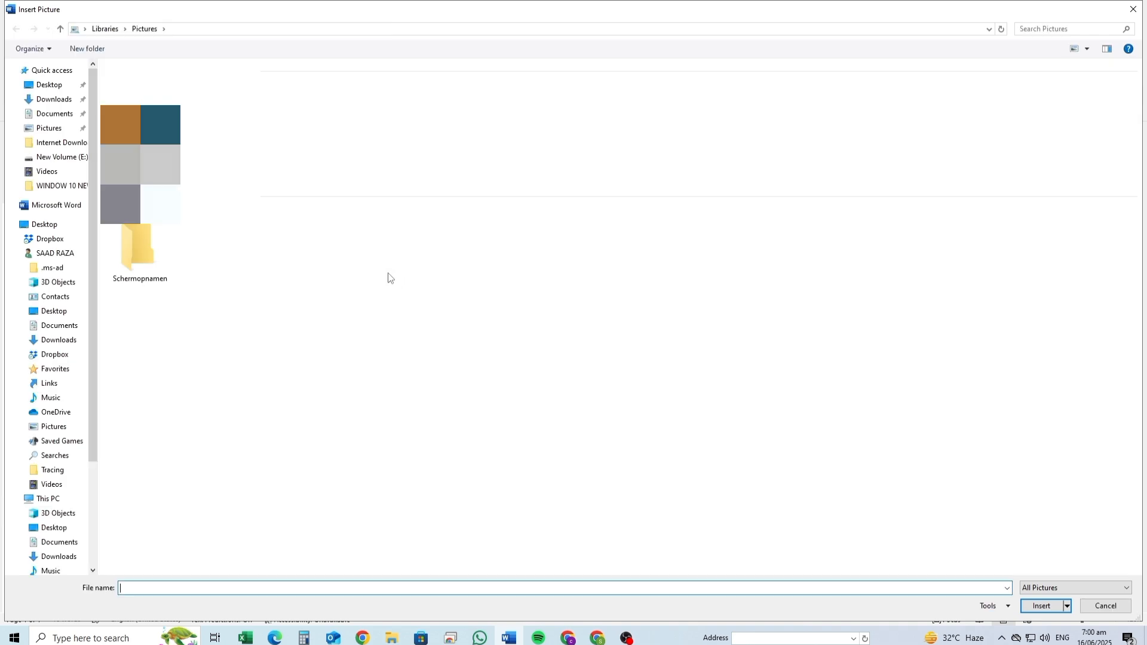
{"action": "left_click", "coordinate": [59, 100]}
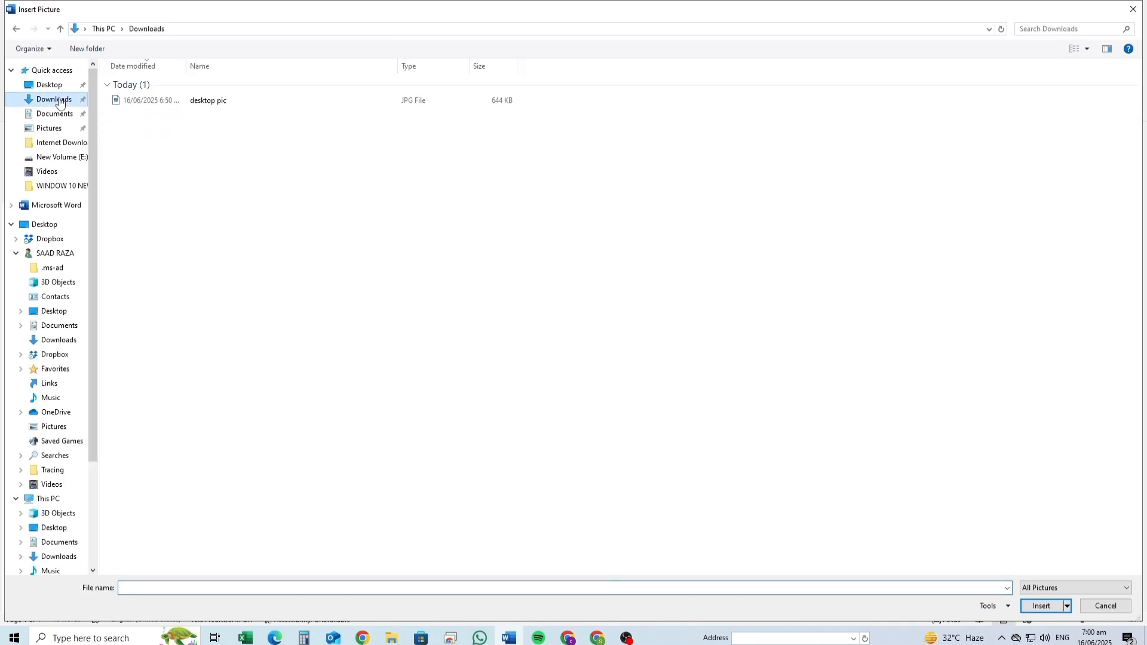
{"action": "left_click", "coordinate": [237, 99]}
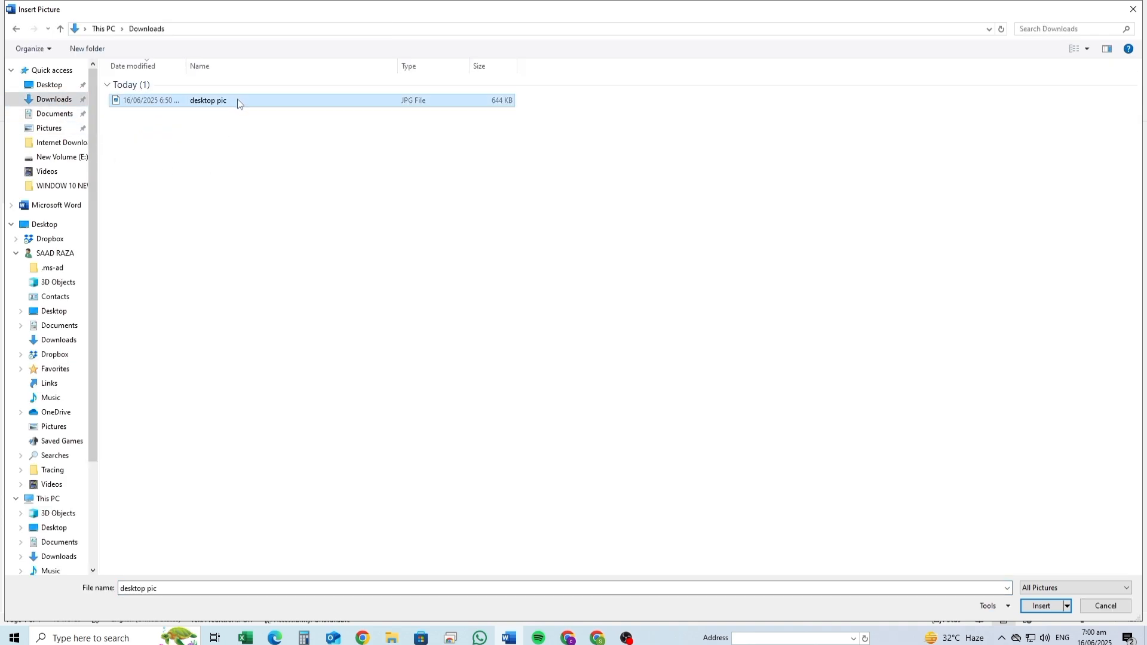
{"action": "left_click", "coordinate": [1041, 606]}
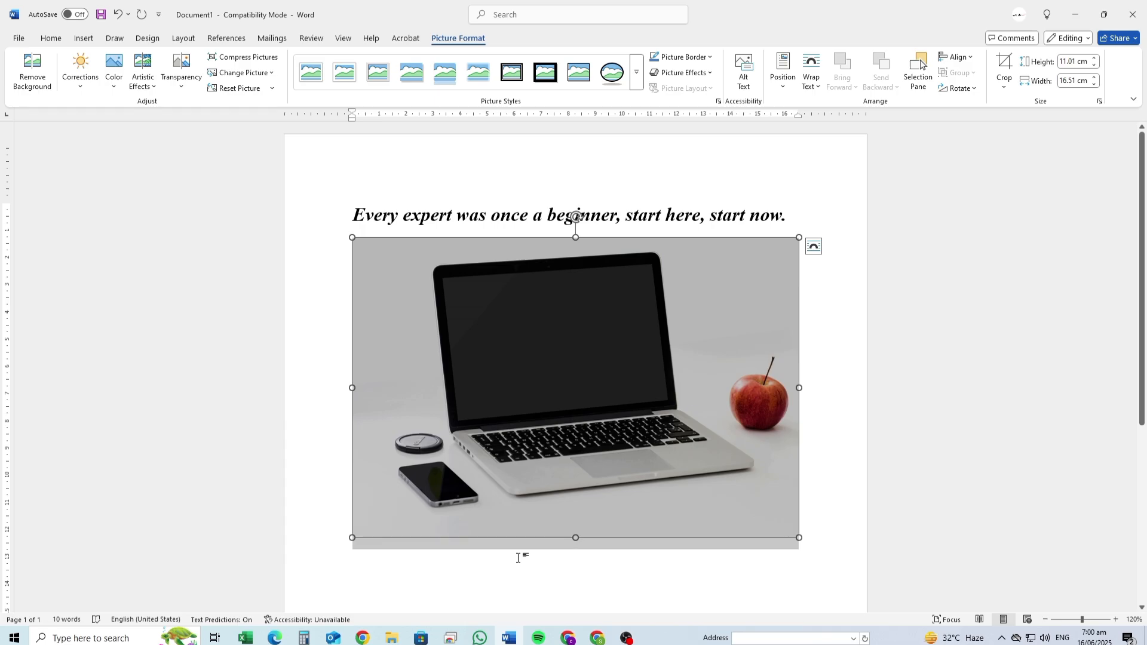
{"action": "left_click_drag", "start_coordinate": [798, 537], "coordinate": [721, 497]}
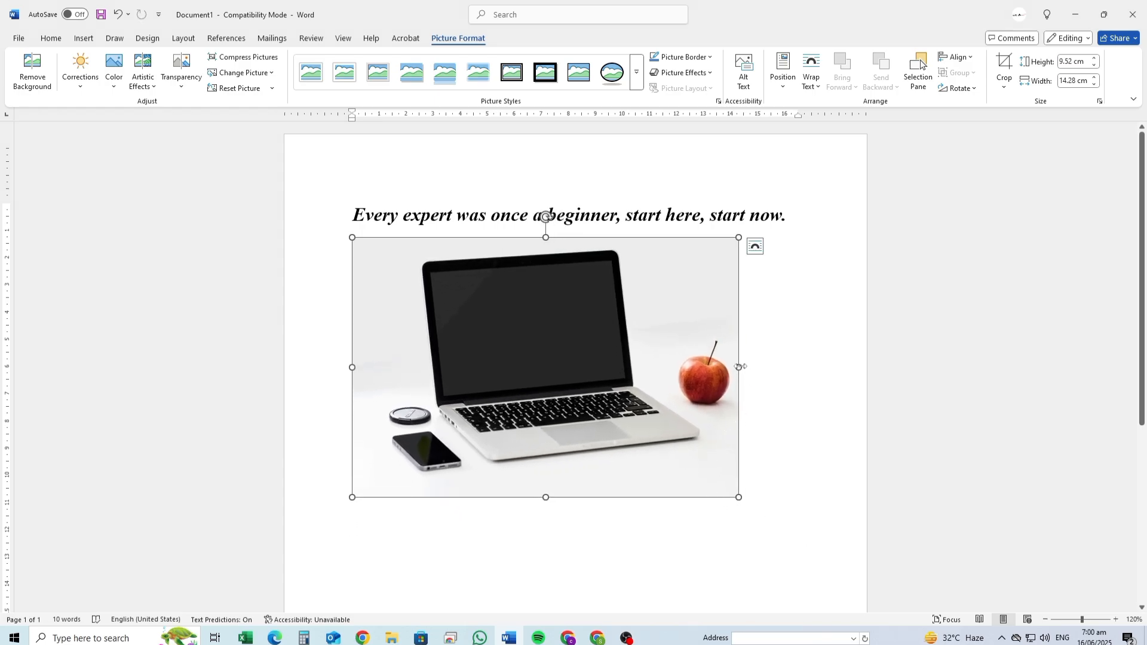
Step: Try stretching the picture wider and undo it, try moving the picture down the page, and place it directly below the sentence
{"action": "left_click_drag", "start_coordinate": [740, 367], "coordinate": [779, 366]}
{"action": "key", "text": "ctrl+z"}
{"action": "left_click_drag", "start_coordinate": [524, 361], "coordinate": [536, 443]}
{"action": "left_click_drag", "start_coordinate": [572, 358], "coordinate": [579, 422]}
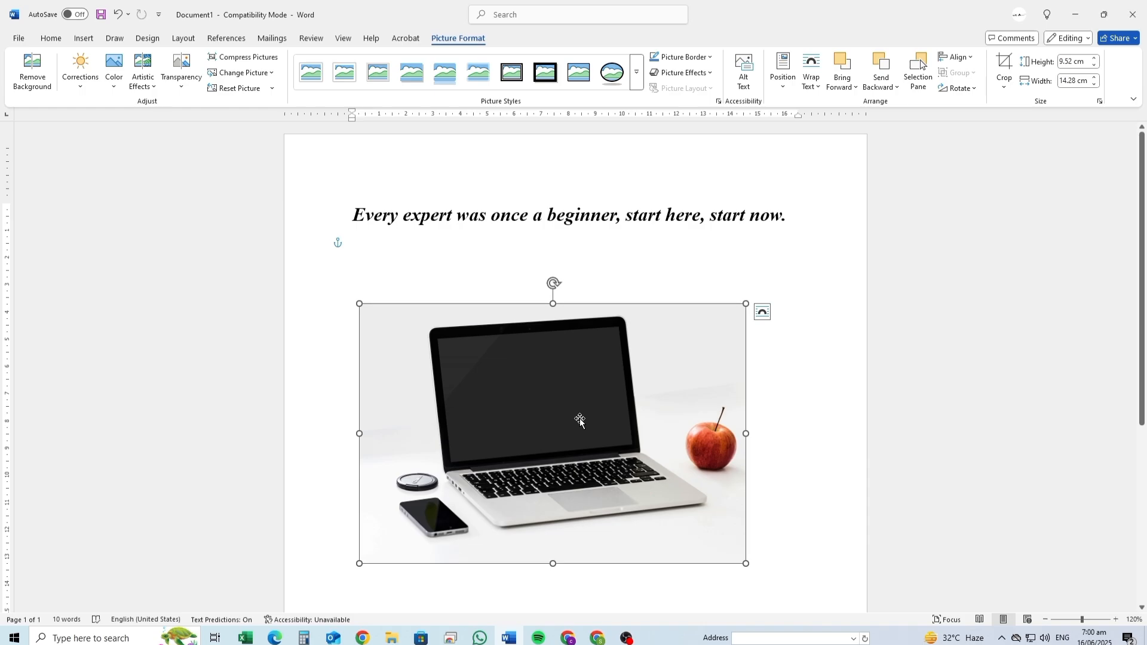
{"action": "scroll", "coordinate": [580, 420], "scroll_direction": "down", "scroll_amount": 3}
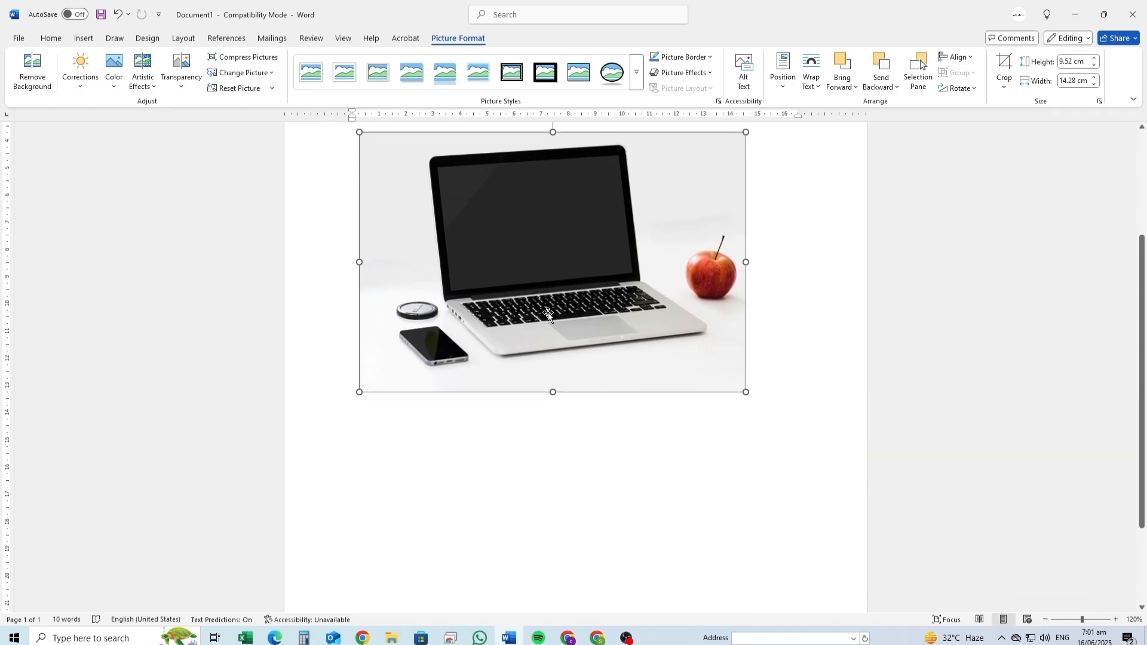
{"action": "left_click_drag", "start_coordinate": [547, 313], "coordinate": [544, 255]}
{"action": "scroll", "coordinate": [555, 410], "scroll_direction": "up", "scroll_amount": 1}
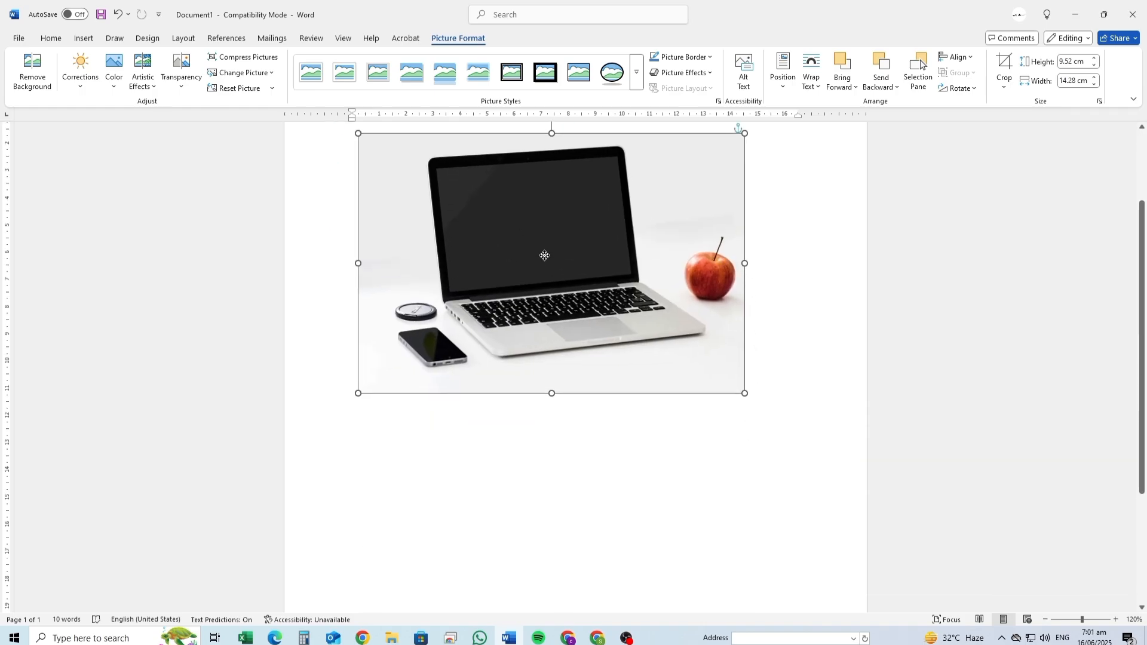
{"action": "scroll", "coordinate": [540, 264], "scroll_direction": "up", "scroll_amount": 2}
{"action": "left_click_drag", "start_coordinate": [530, 303], "coordinate": [511, 300]}
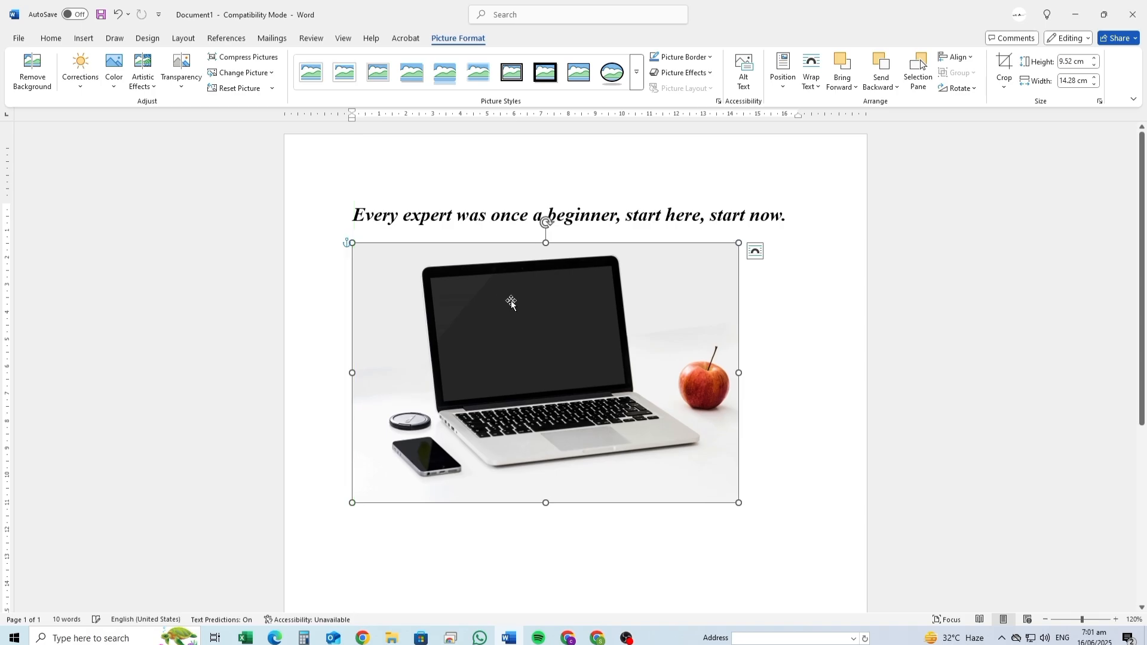
{"action": "left_click", "coordinate": [760, 335]}
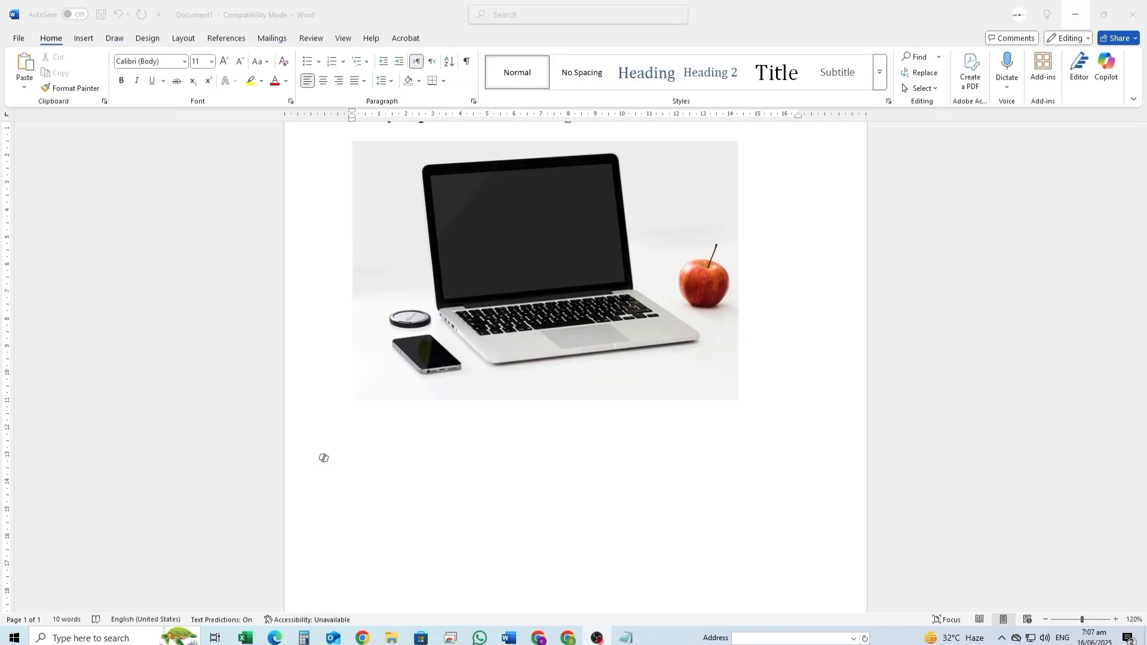
Step: Place the cursor below the picture and copy all the text from the untitled Notepad file
{"action": "left_click", "coordinate": [376, 459]}
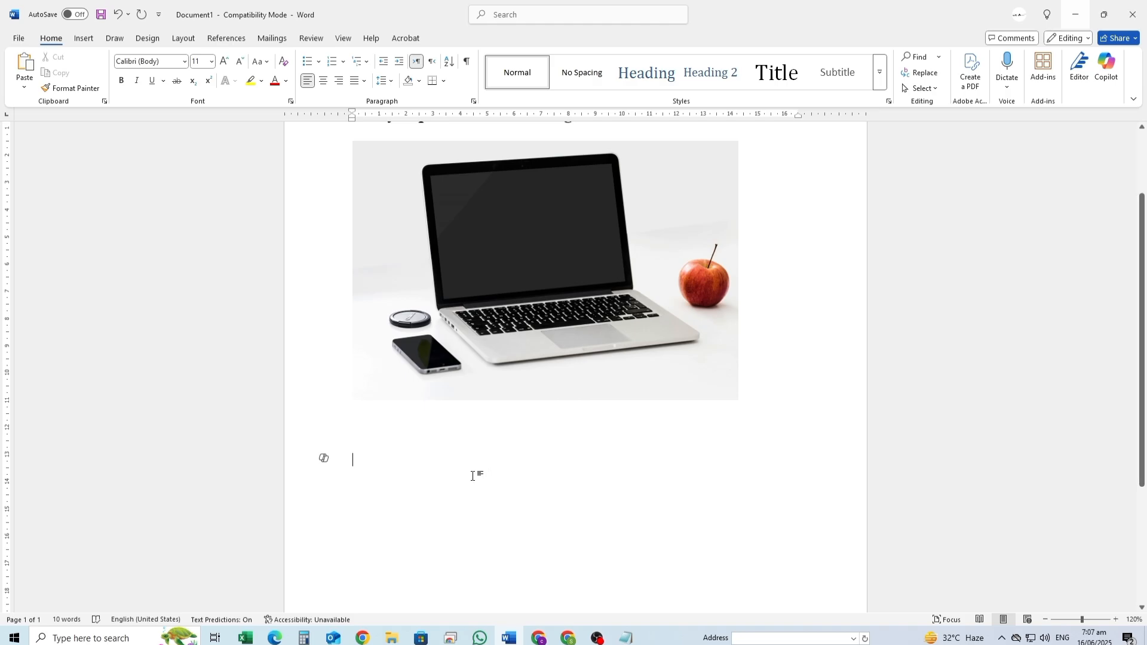
{"action": "scroll", "coordinate": [471, 476], "scroll_direction": "down", "scroll_amount": 5}
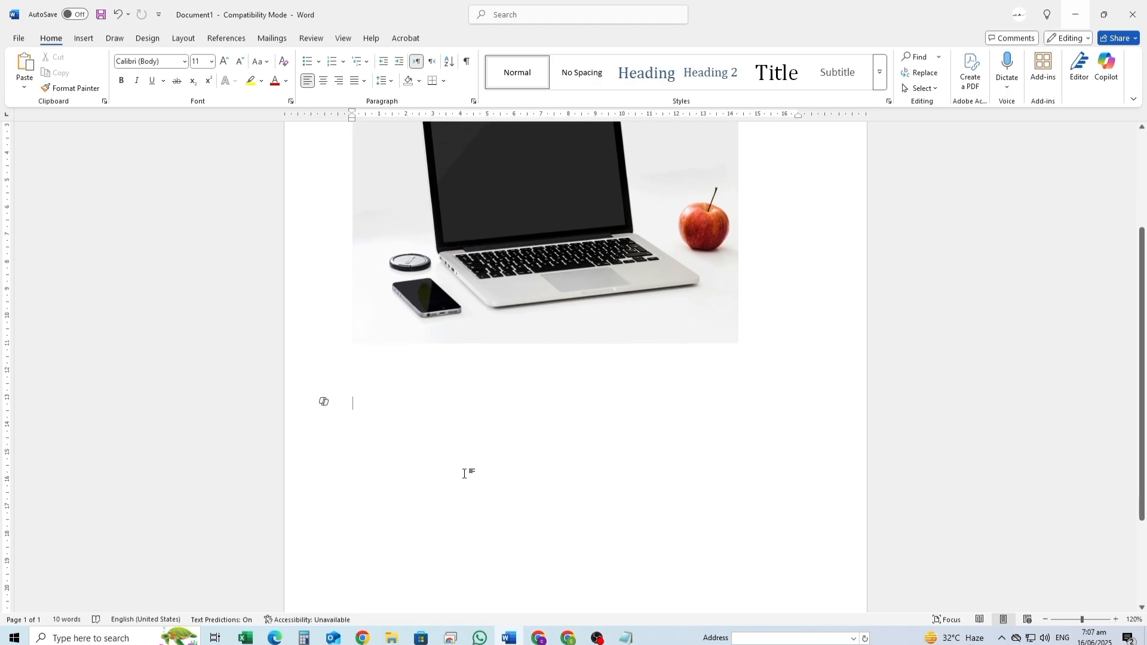
{"action": "key", "text": "alt+Tab"}
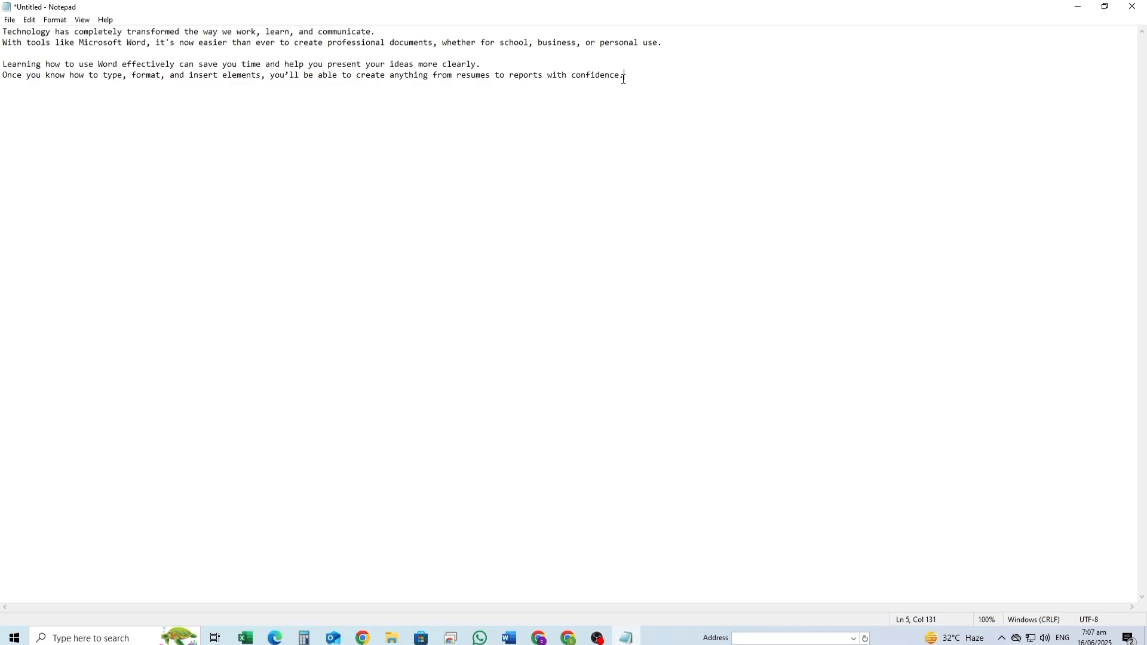
{"action": "left_click_drag", "start_coordinate": [624, 77], "coordinate": [2, 33]}
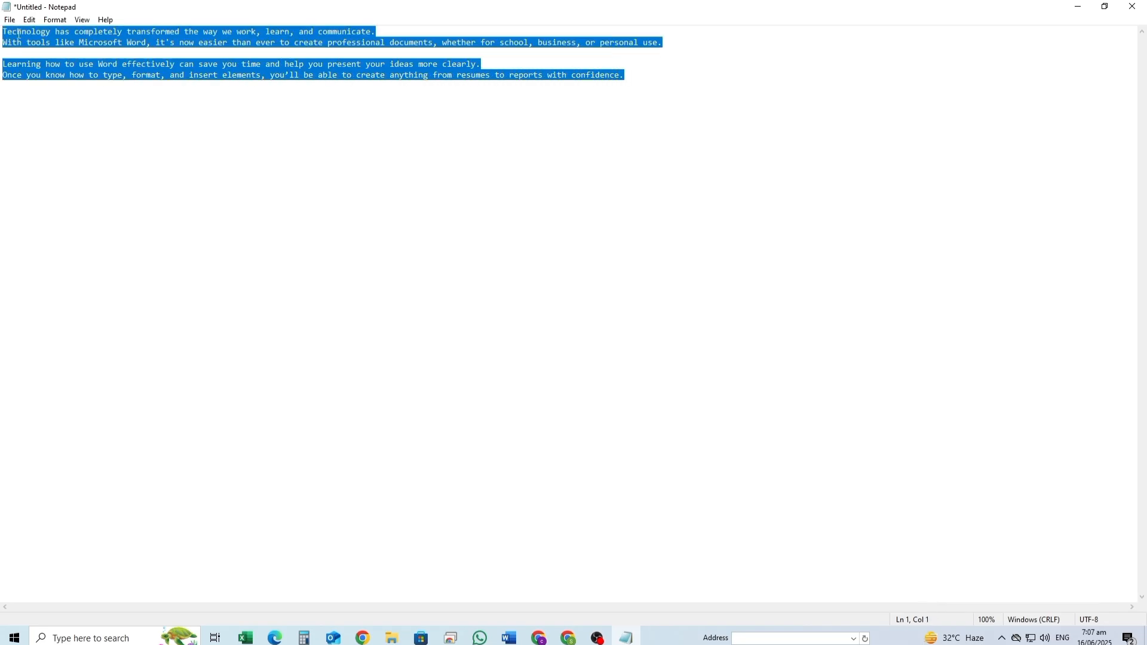
{"action": "right_click", "coordinate": [18, 34]}
{"action": "left_click", "coordinate": [48, 72]}
Step: Switch back to the Word document and paste the copied text below the picture, keeping text only
{"action": "left_click", "coordinate": [514, 636]}
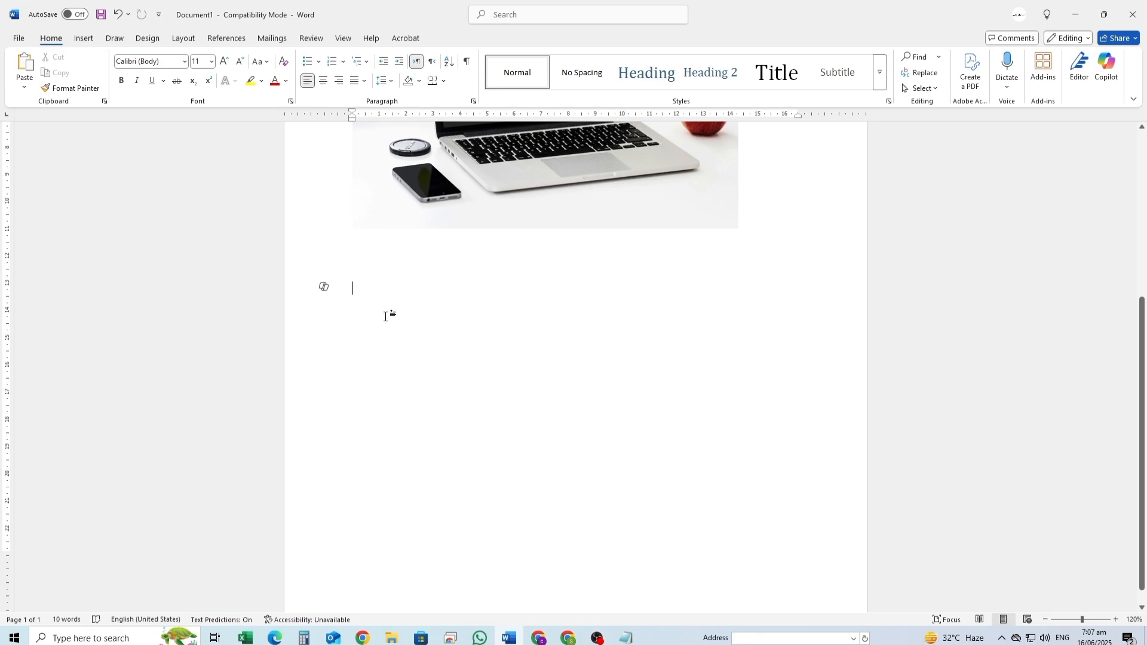
{"action": "right_click", "coordinate": [375, 288]}
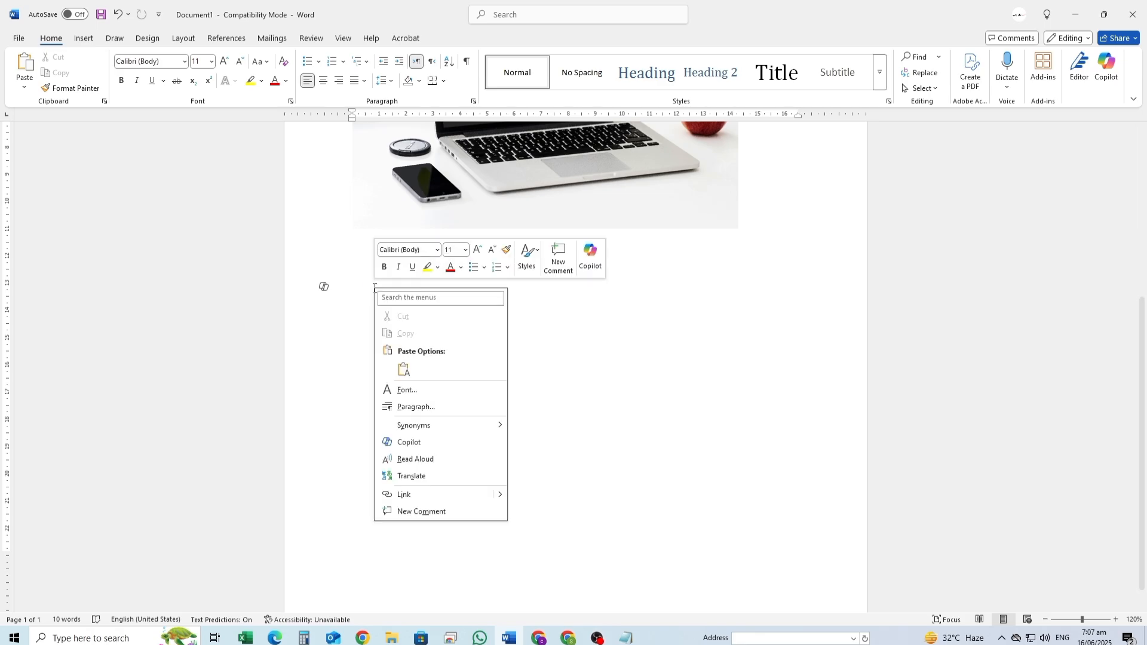
{"action": "left_click", "coordinate": [404, 370]}
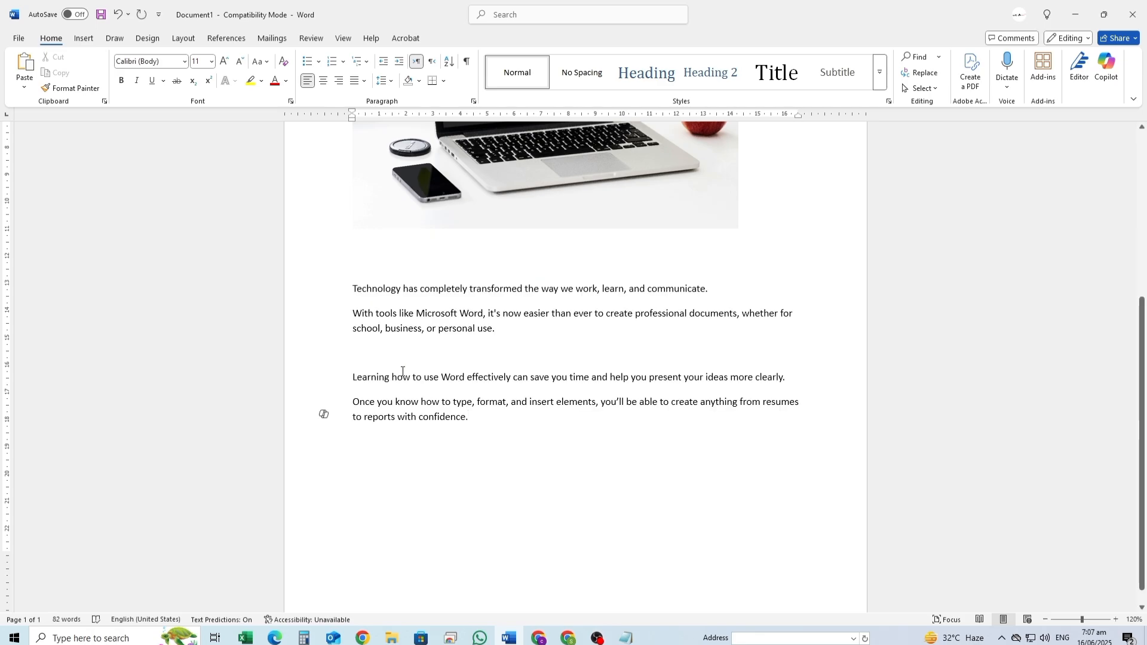
Step: Undo the paste, try pasting and undoing once more, and paste the copied text again below the picture
{"action": "key", "text": "ctrl+z"}
{"action": "key", "text": "ctrl+v"}
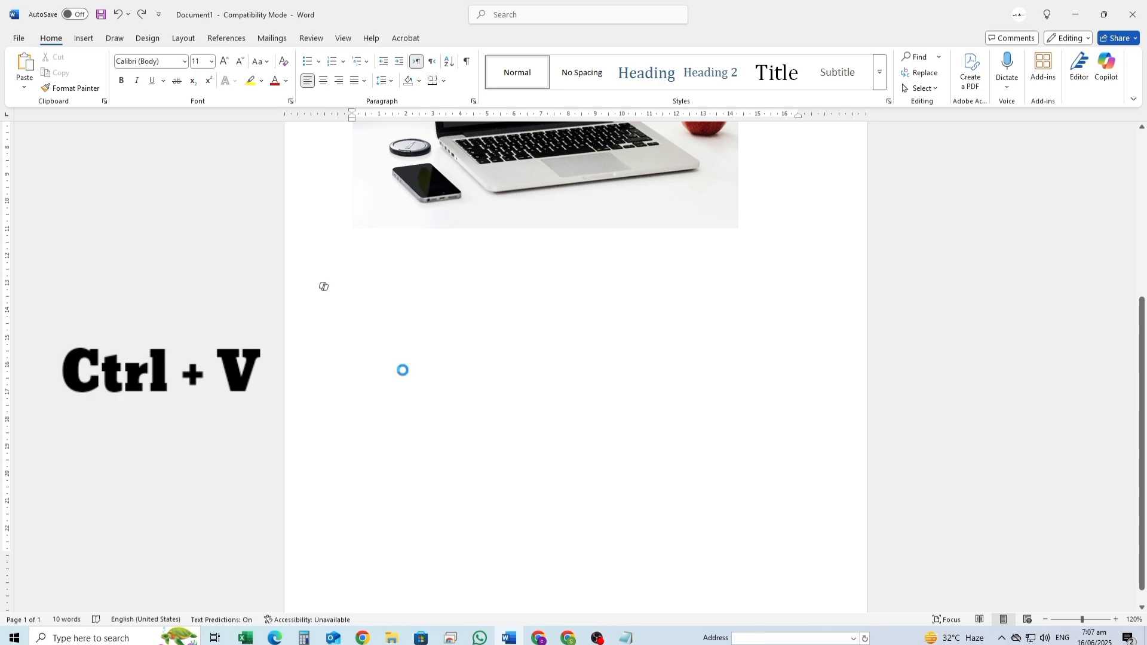
{"action": "key", "text": "ctrl+z"}
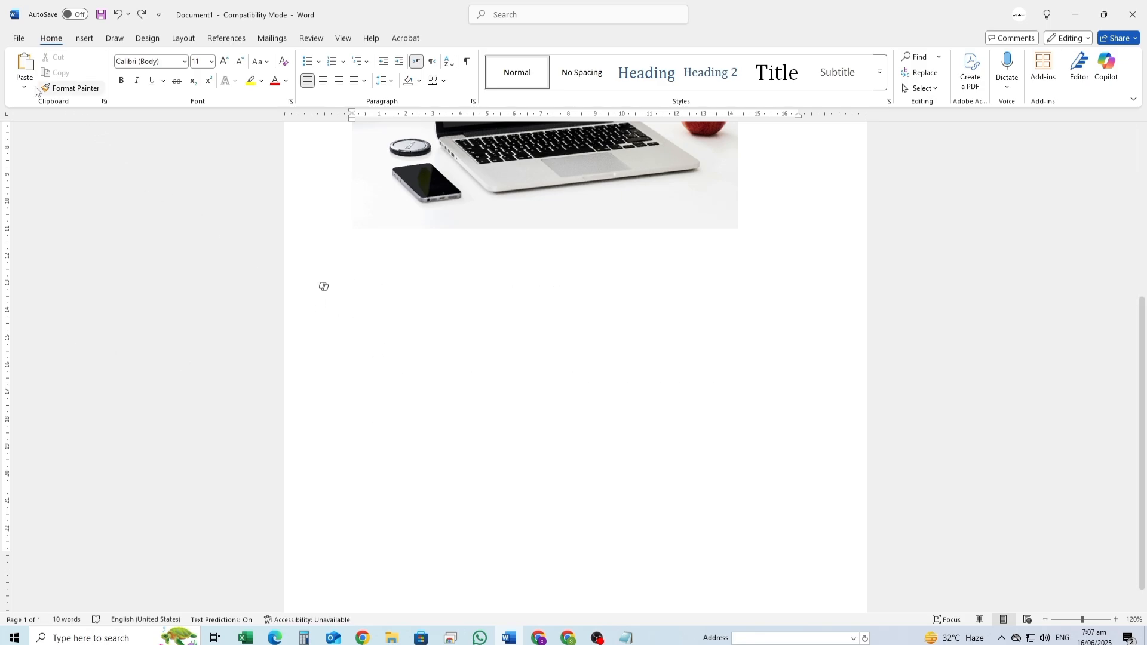
{"action": "left_click", "coordinate": [22, 66]}
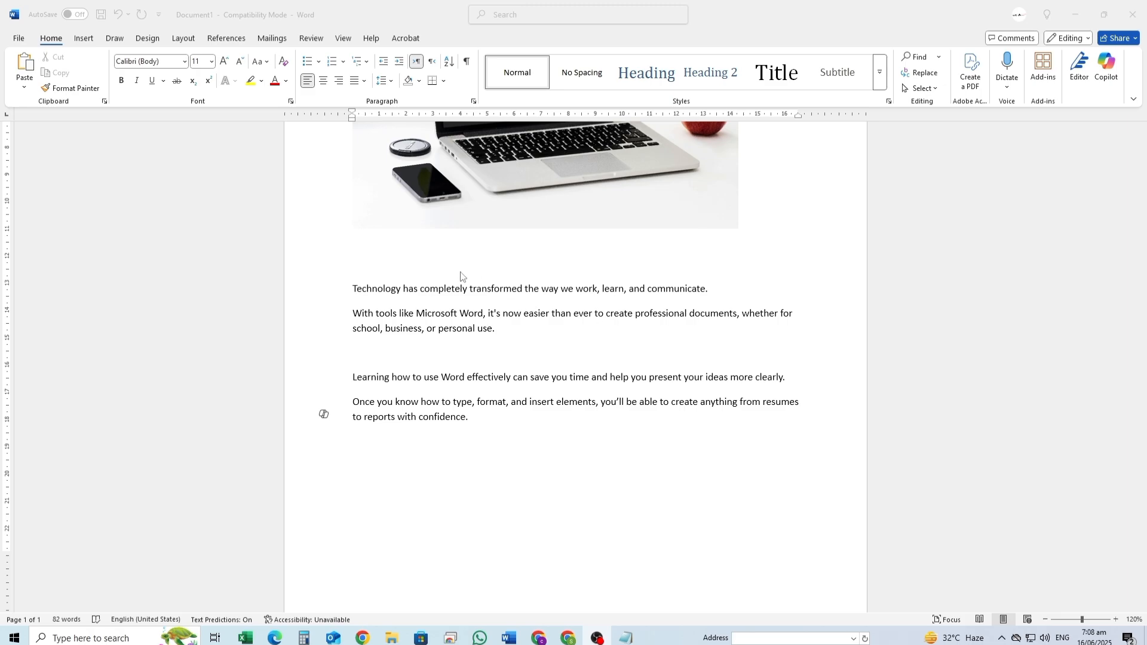
Step: Practise selecting all the pasted text, the single word "Technology", and the whole last paragraph
{"action": "left_click", "coordinate": [475, 418]}
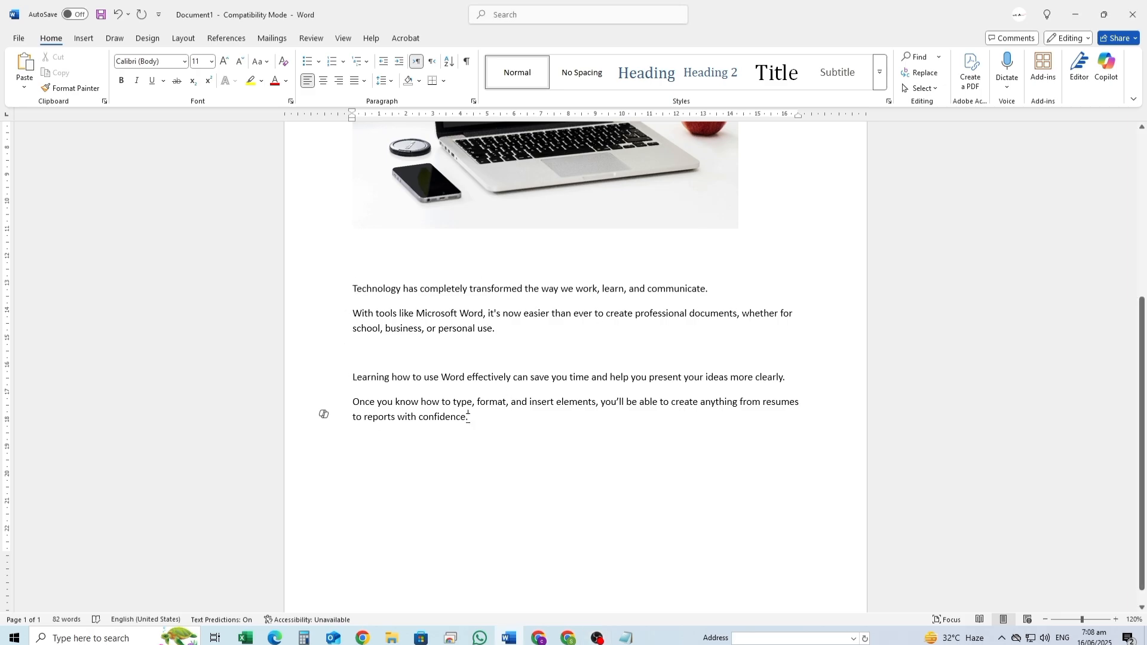
{"action": "left_click_drag", "start_coordinate": [468, 416], "coordinate": [354, 284]}
{"action": "left_click", "coordinate": [494, 427]}
{"action": "double_click", "coordinate": [378, 291]}
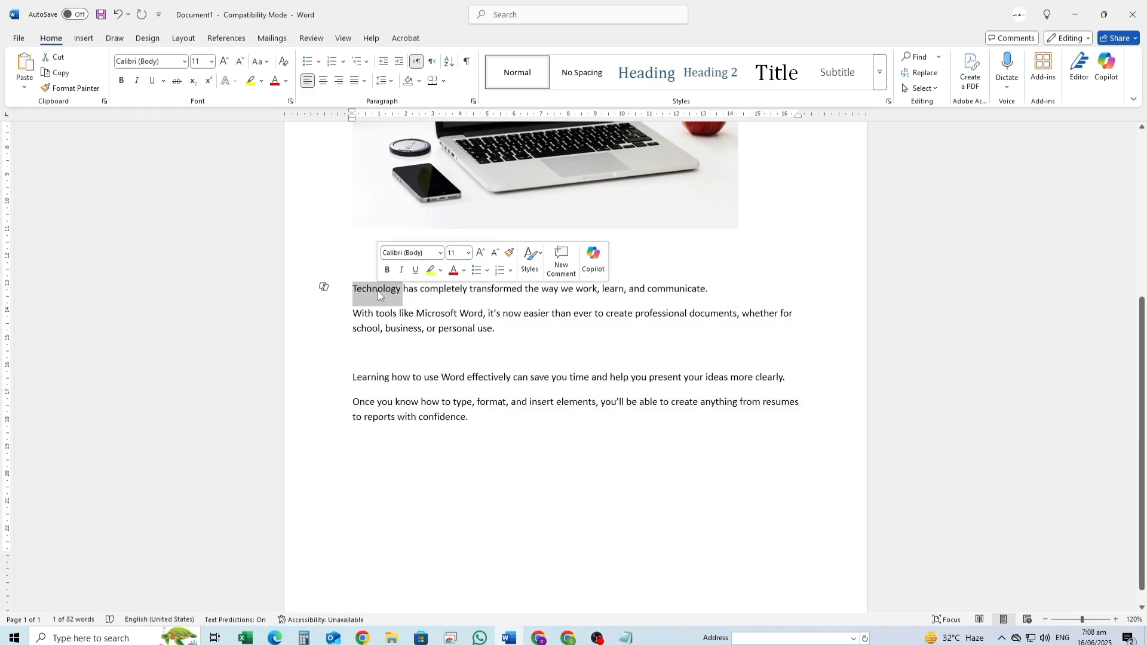
{"action": "left_click", "coordinate": [452, 378]}
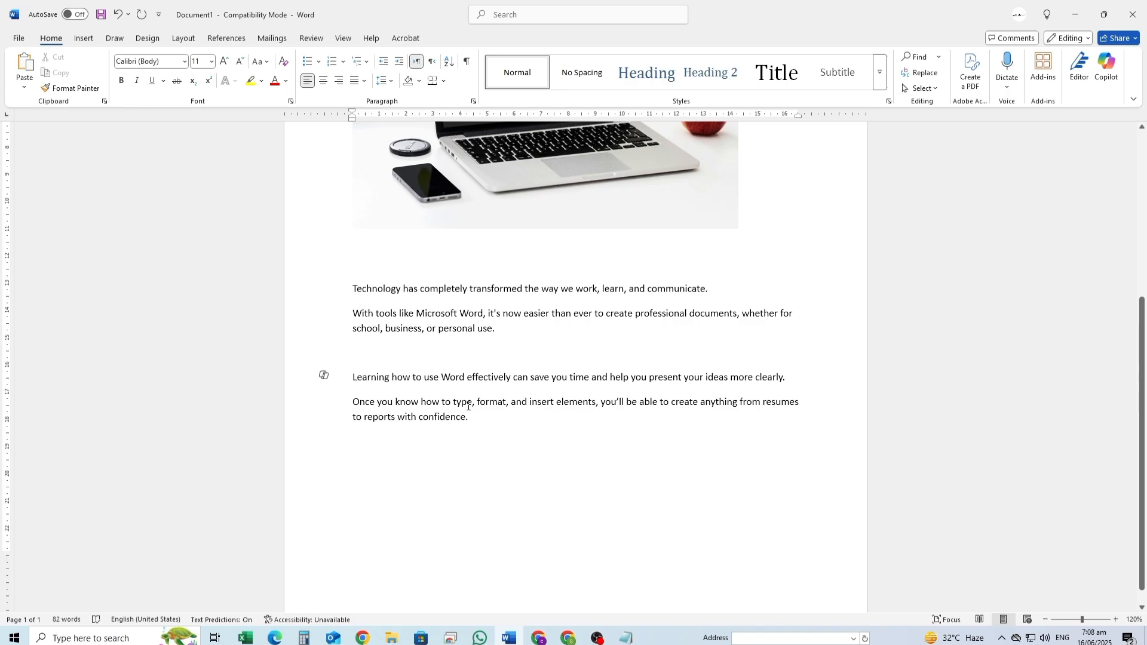
{"action": "triple_click", "coordinate": [468, 406]}
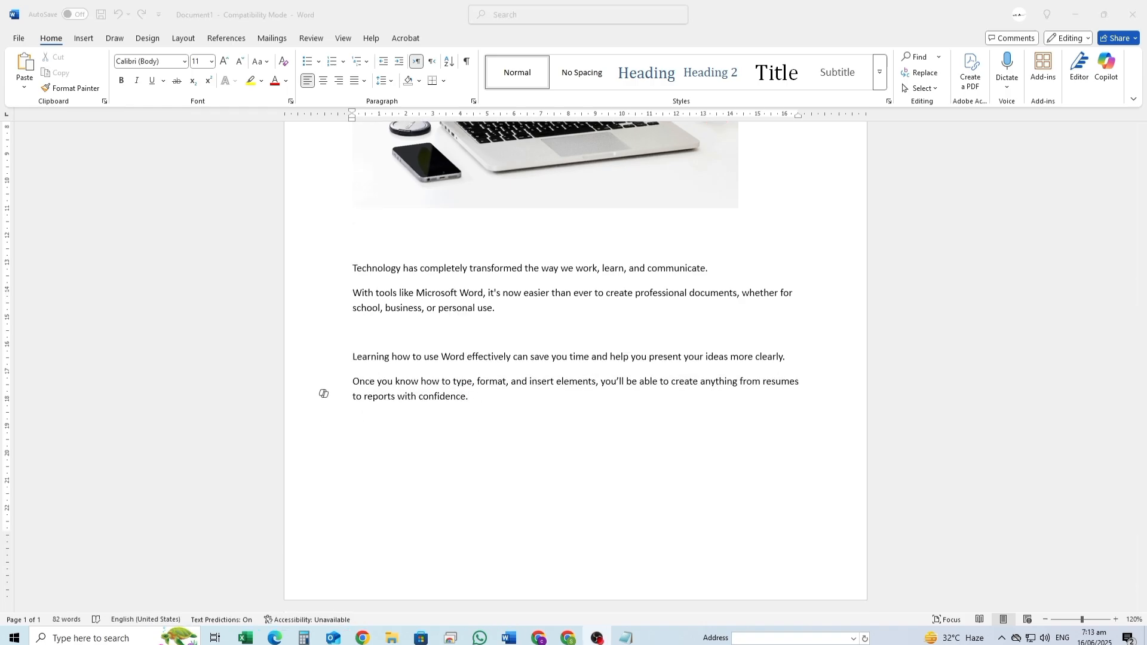
Step: Try Arial on the last paragraph, "Once you know how to type...", and set its font to Times New Roman at 20 points
{"action": "left_click", "coordinate": [467, 399]}
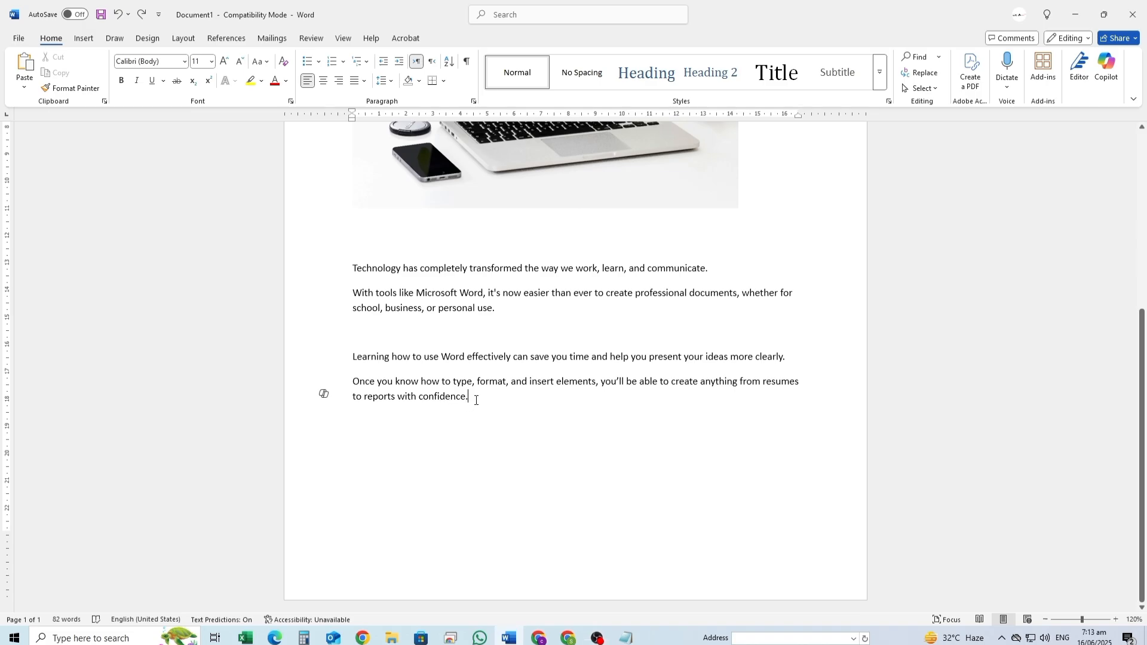
{"action": "left_click_drag", "start_coordinate": [411, 394], "coordinate": [349, 387]}
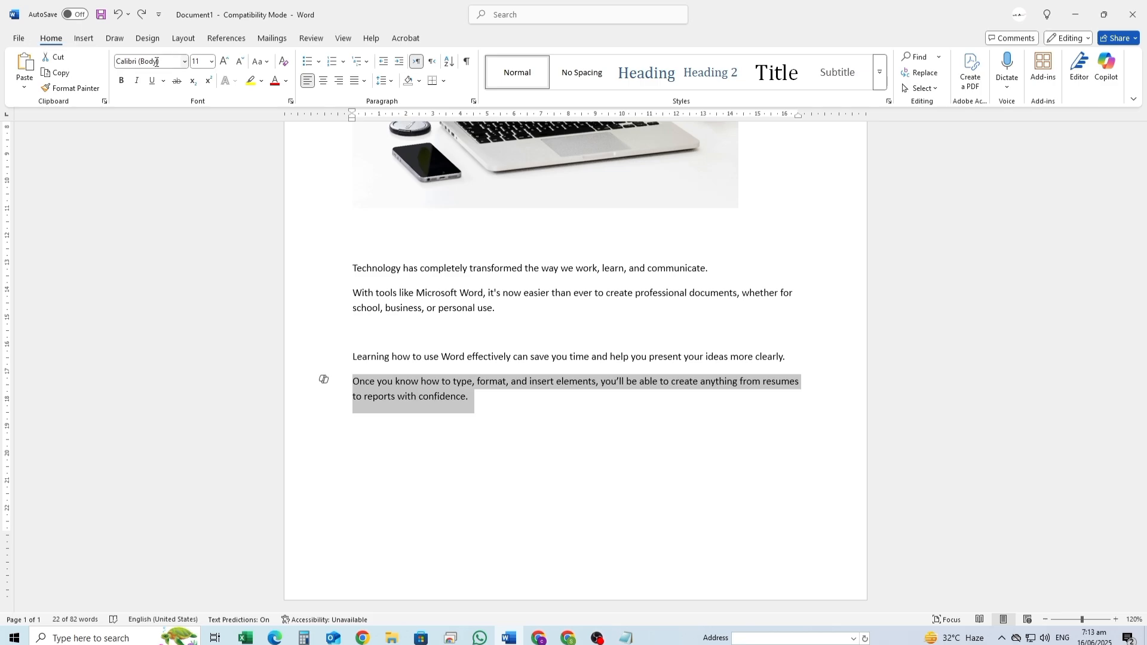
{"action": "left_click", "coordinate": [185, 62]}
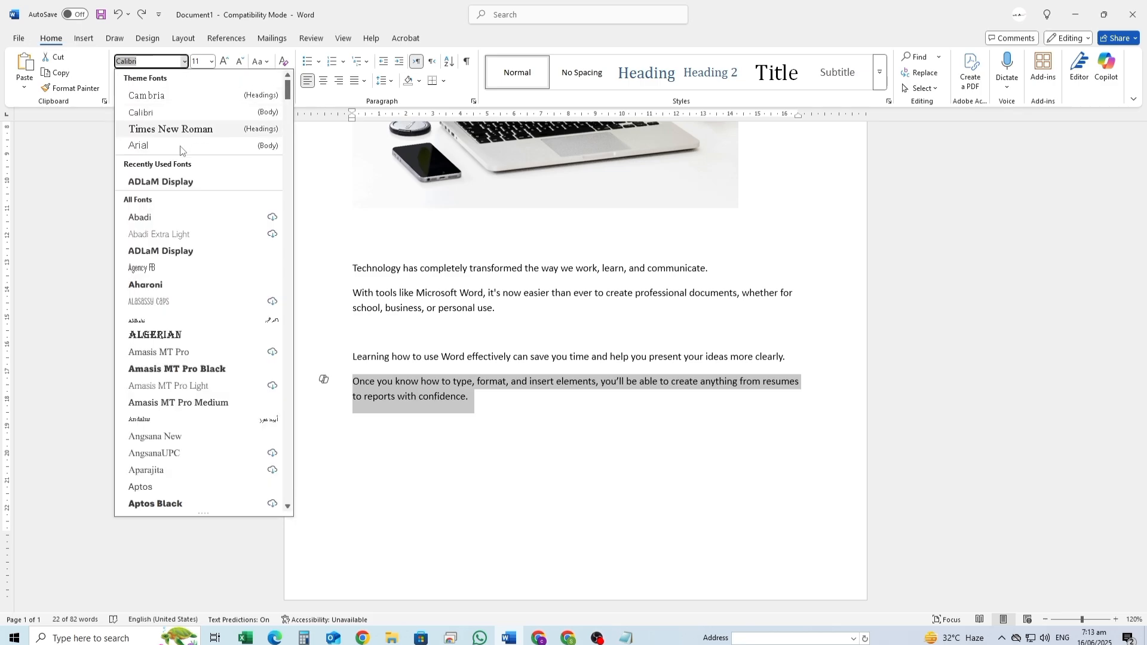
{"action": "left_click", "coordinate": [144, 147]}
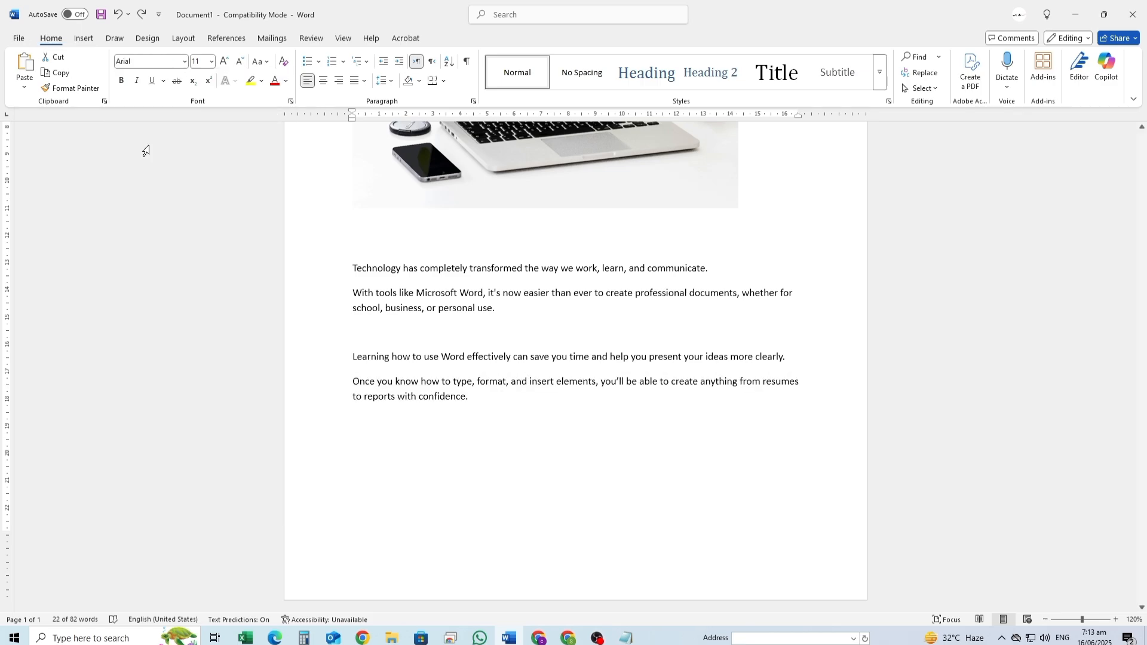
{"action": "left_click", "coordinate": [184, 61]}
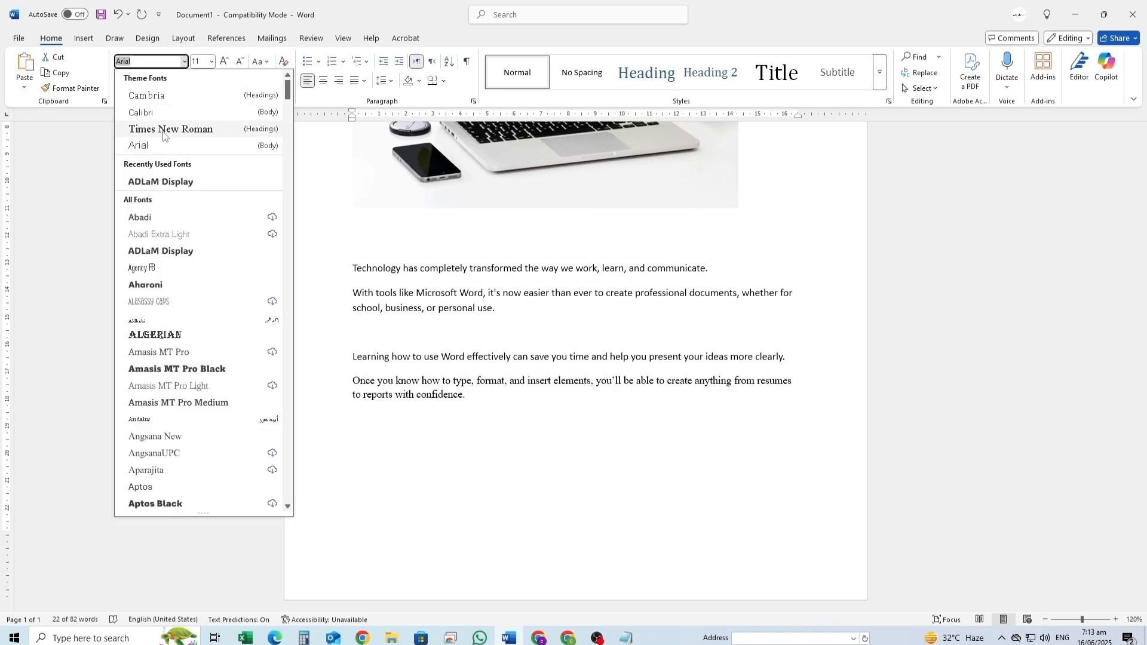
{"action": "left_click", "coordinate": [163, 130]}
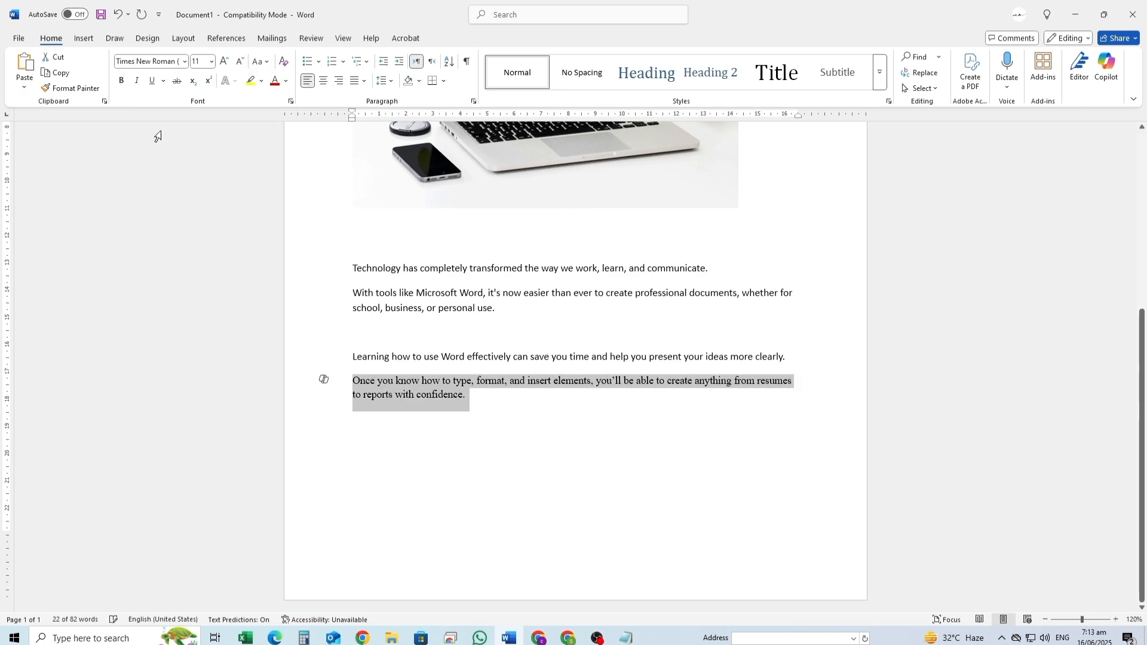
{"action": "left_click", "coordinate": [211, 63]}
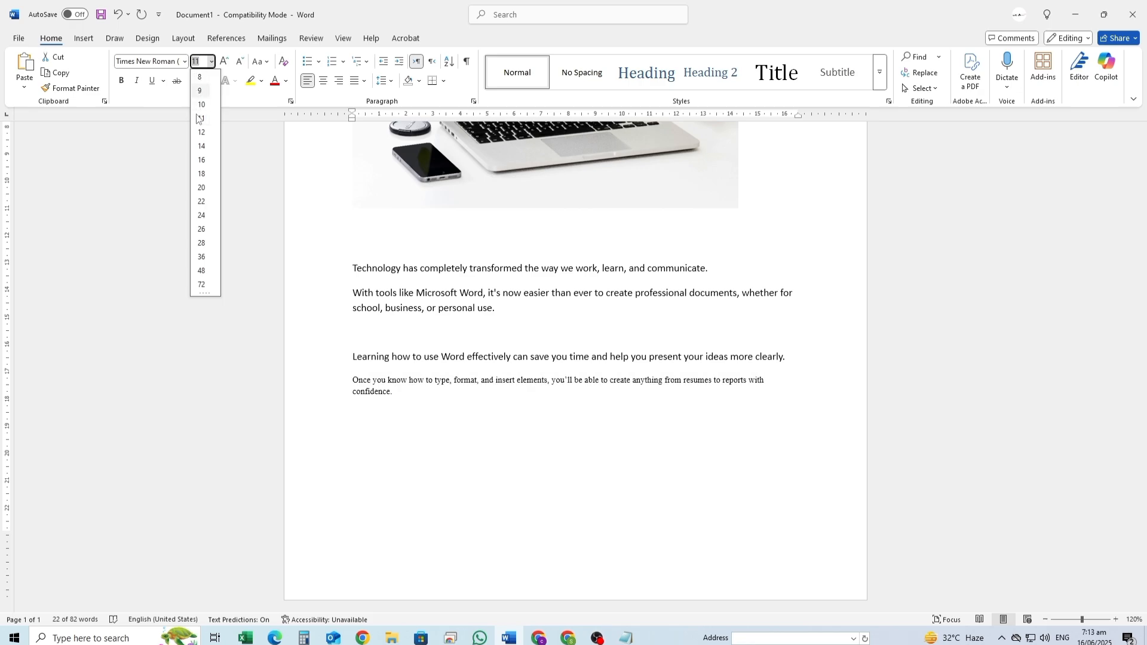
{"action": "left_click", "coordinate": [201, 188]}
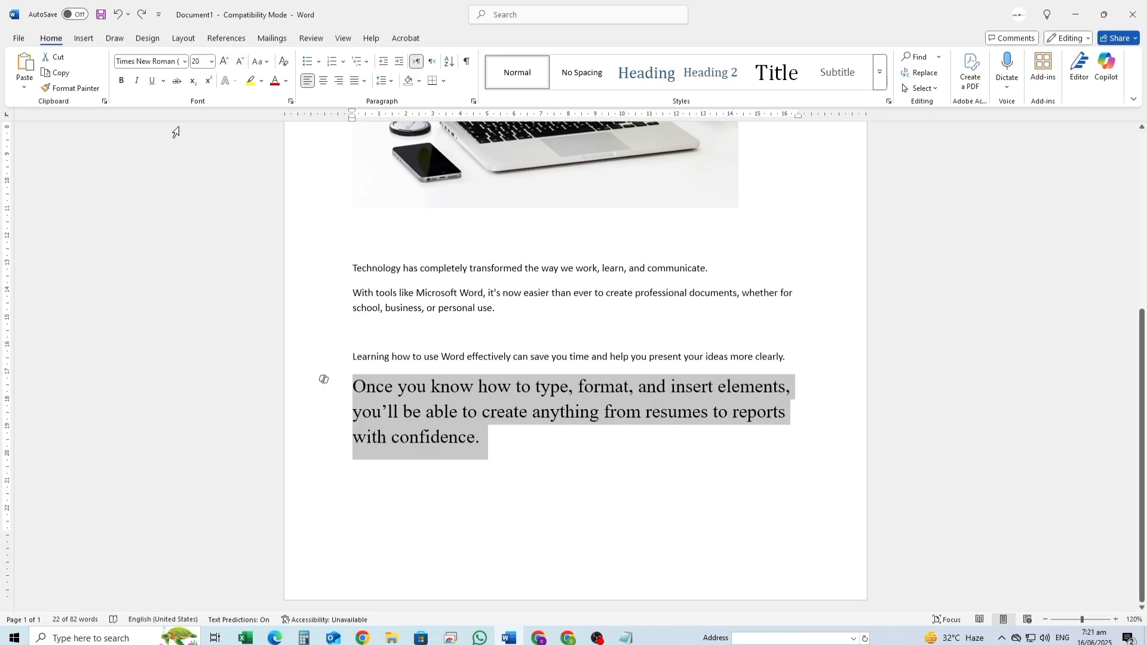
Step: Try bold, italic and underline one at a time on the last paragraph, and make it bold and italic
{"action": "left_click", "coordinate": [123, 81]}
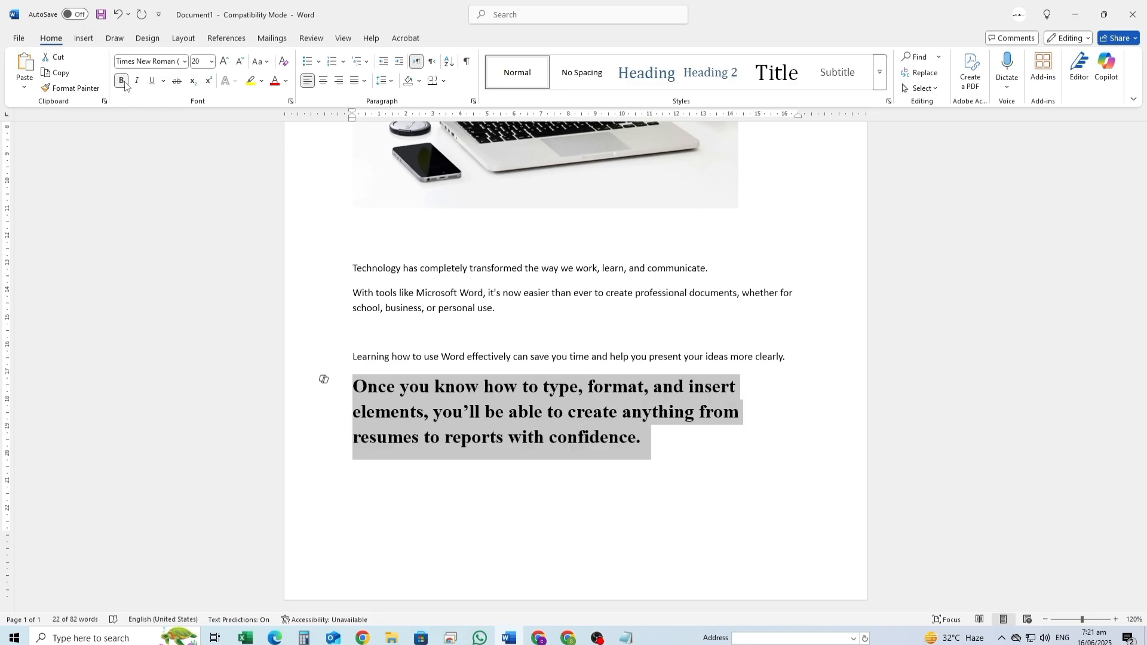
{"action": "left_click", "coordinate": [122, 82]}
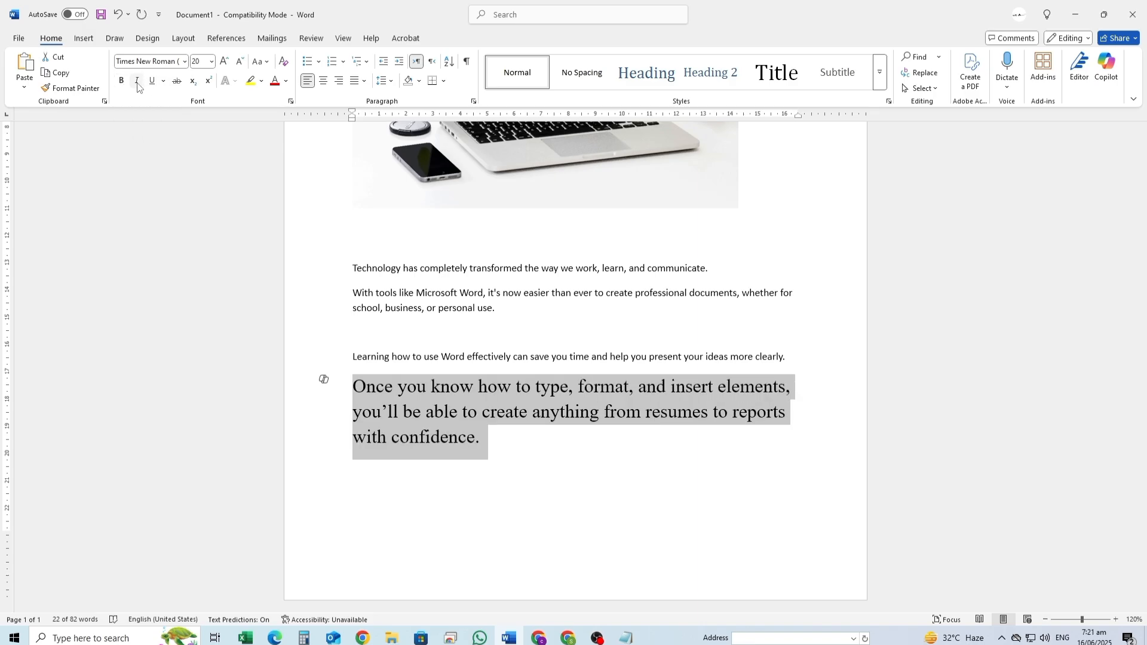
{"action": "left_click", "coordinate": [136, 82]}
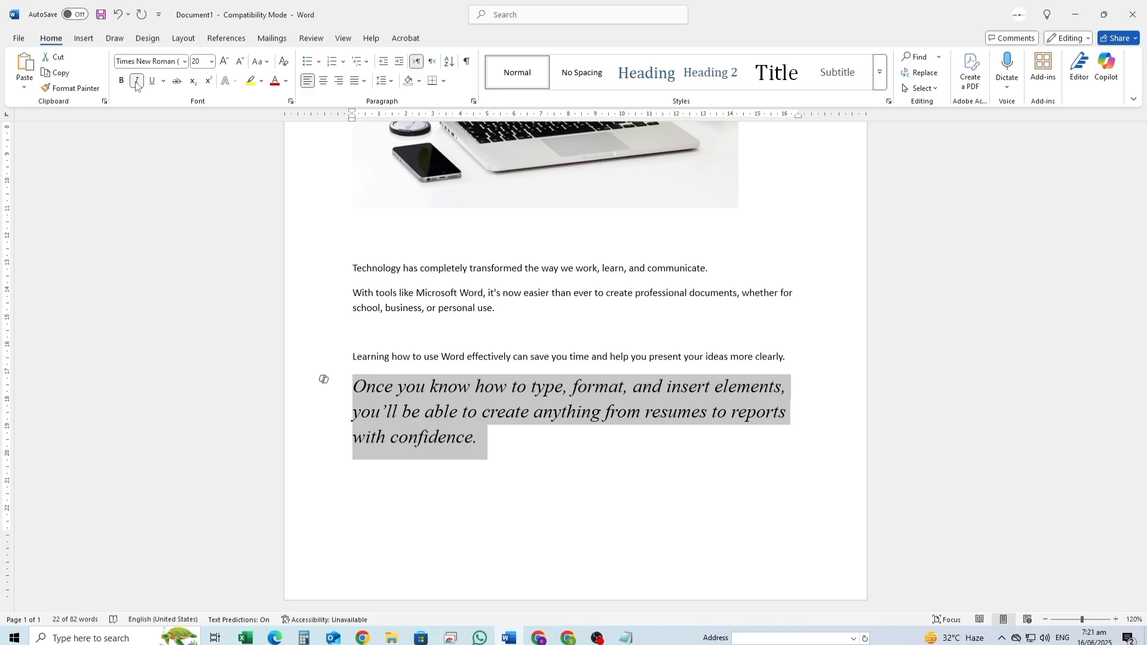
{"action": "left_click", "coordinate": [136, 82]}
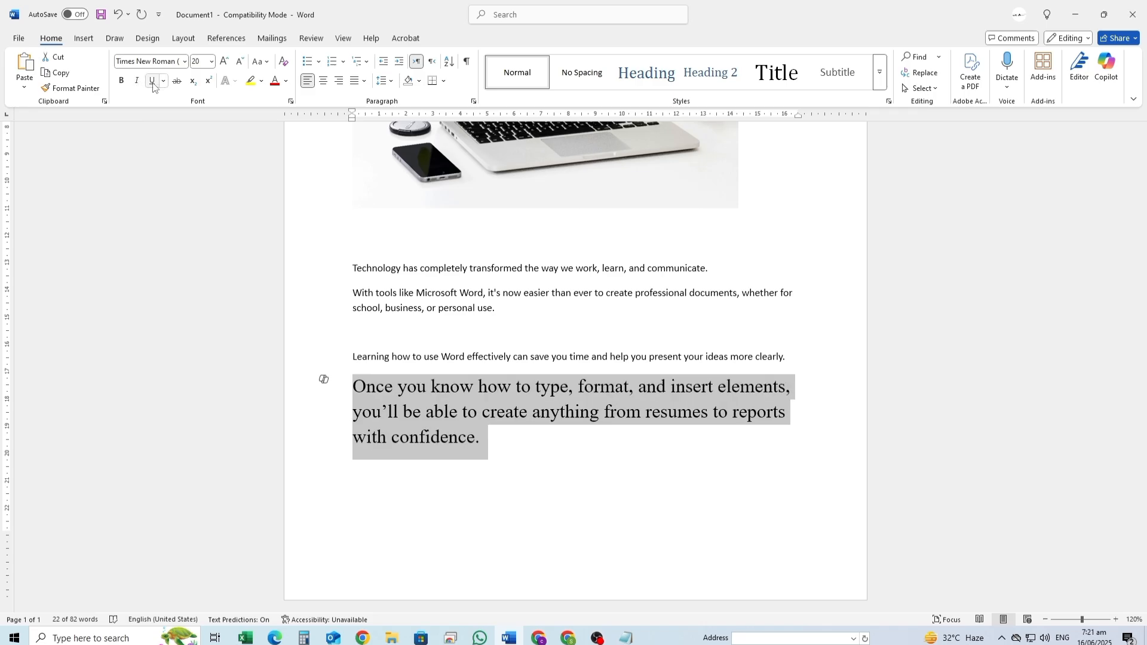
{"action": "left_click", "coordinate": [153, 82]}
{"action": "left_click", "coordinate": [153, 85]}
{"action": "left_click", "coordinate": [121, 81]}
{"action": "left_click", "coordinate": [136, 82]}
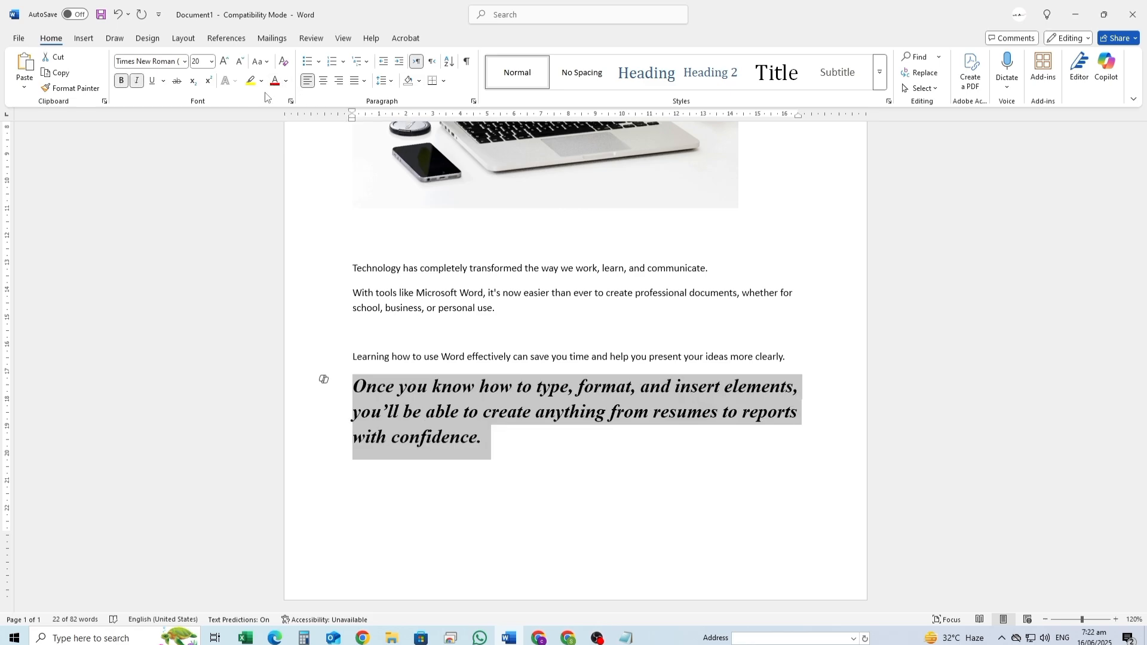
Step: Set the last paragraph's font colour to red from the standard colours and select the paragraph again
{"action": "left_click", "coordinate": [286, 84]}
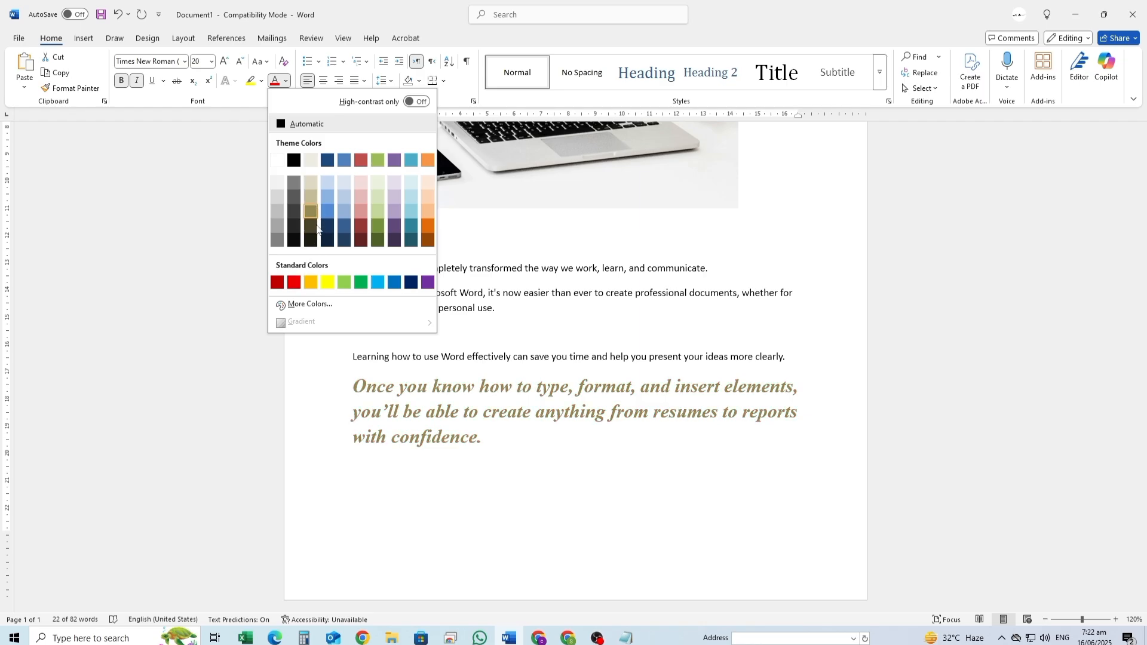
{"action": "left_click", "coordinate": [293, 282]}
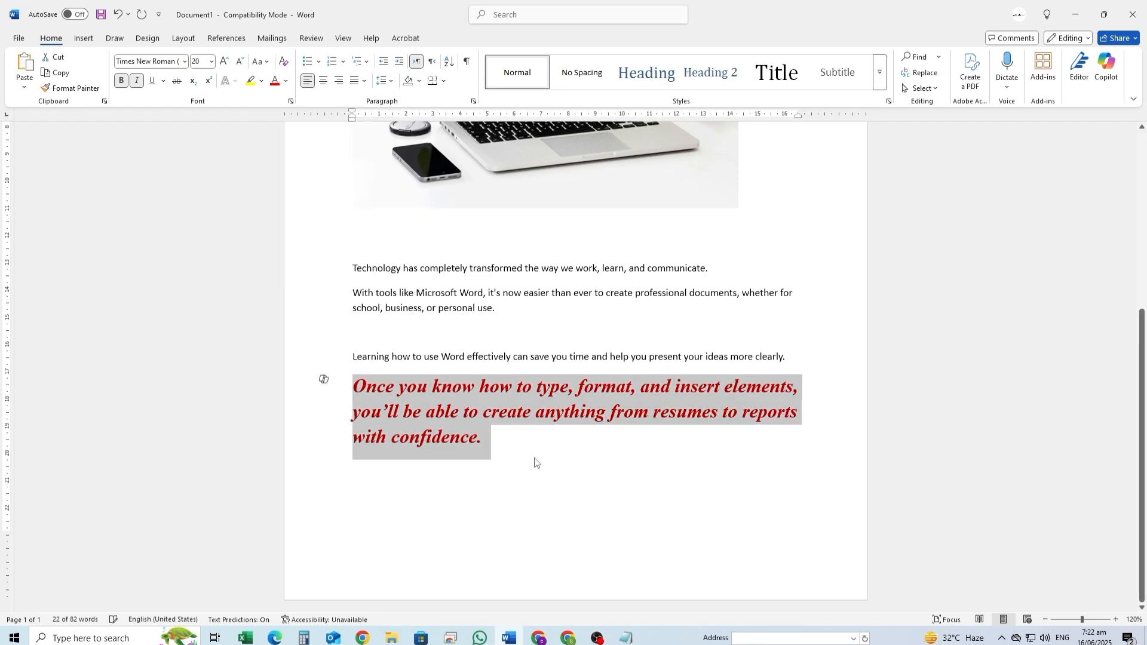
{"action": "left_click", "coordinate": [510, 453]}
{"action": "triple_click", "coordinate": [497, 439]}
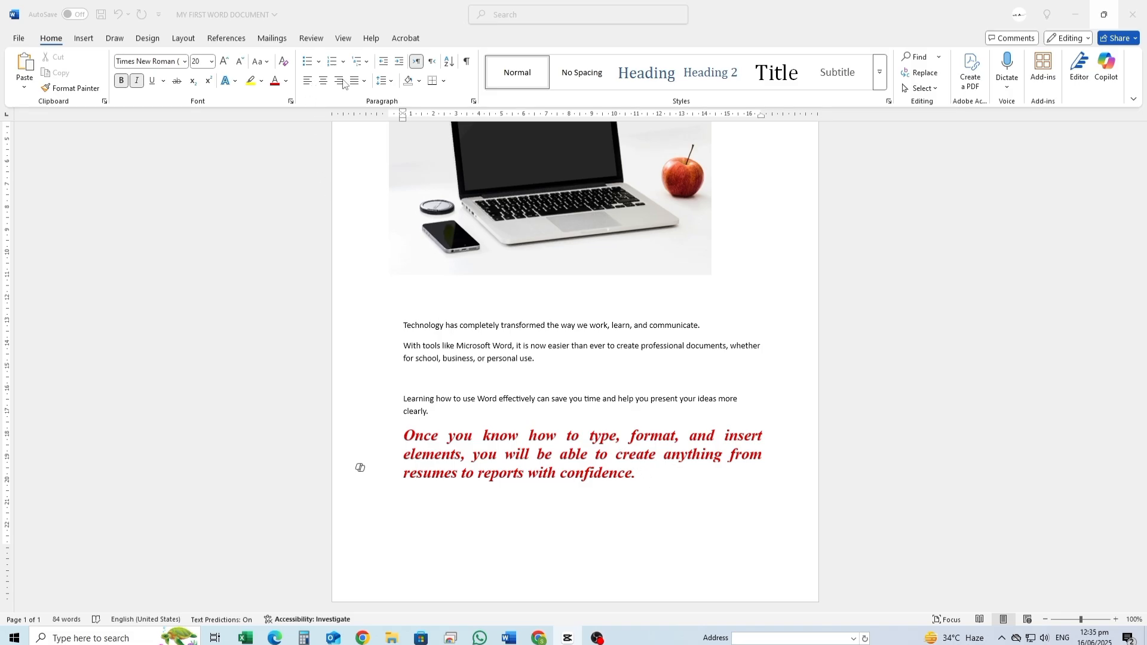
Step: Try left, centre, right and justified alignment on the last paragraph, "Once you know how to type...", and leave it left-aligned
{"action": "left_click", "coordinate": [305, 83]}
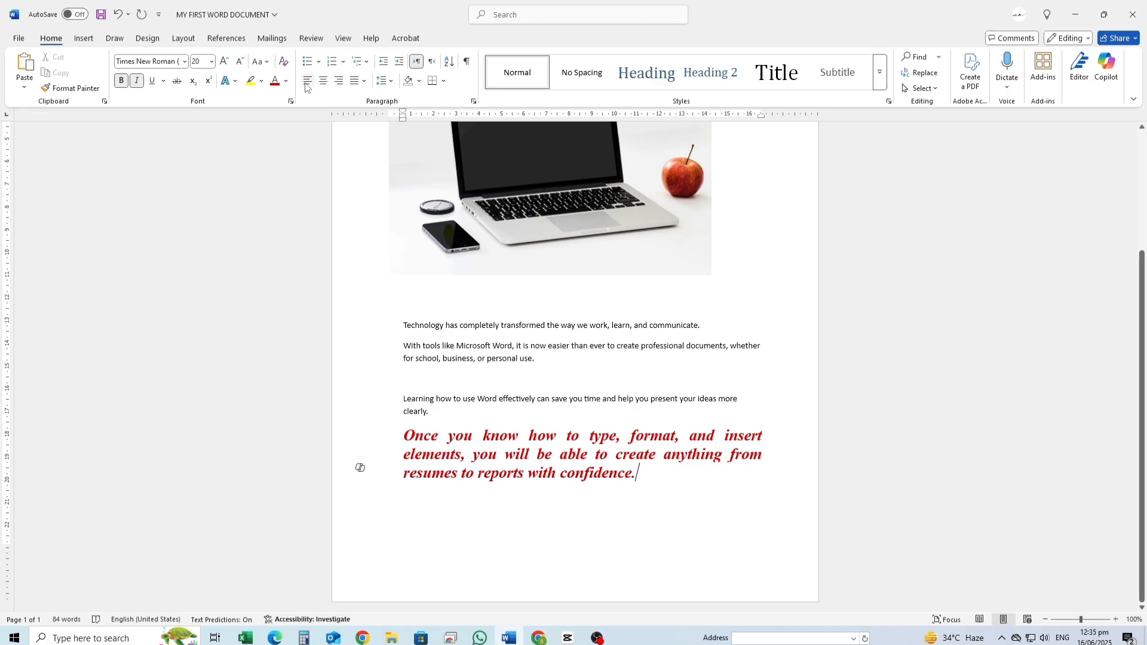
{"action": "left_click", "coordinate": [306, 81]}
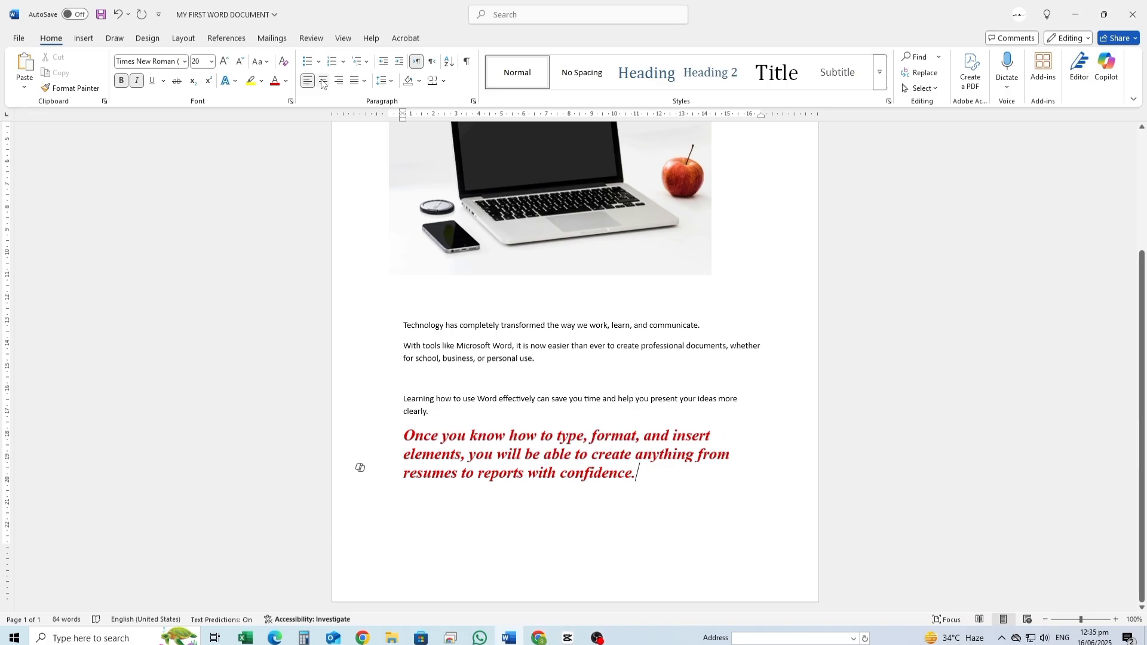
{"action": "left_click", "coordinate": [322, 82]}
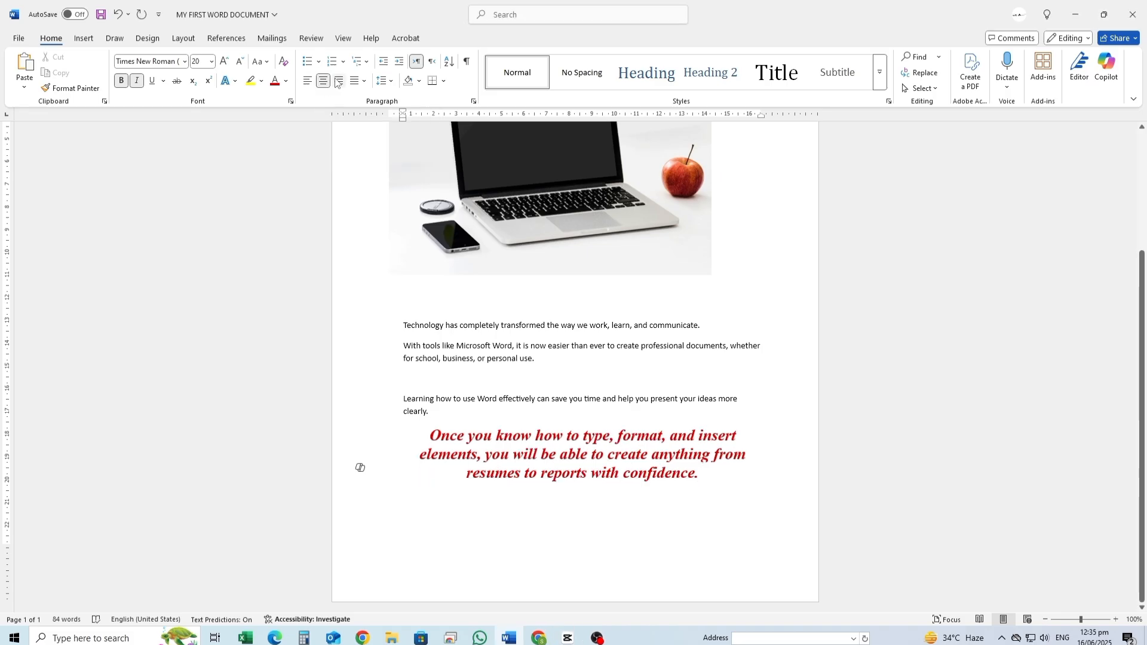
{"action": "left_click", "coordinate": [339, 83]}
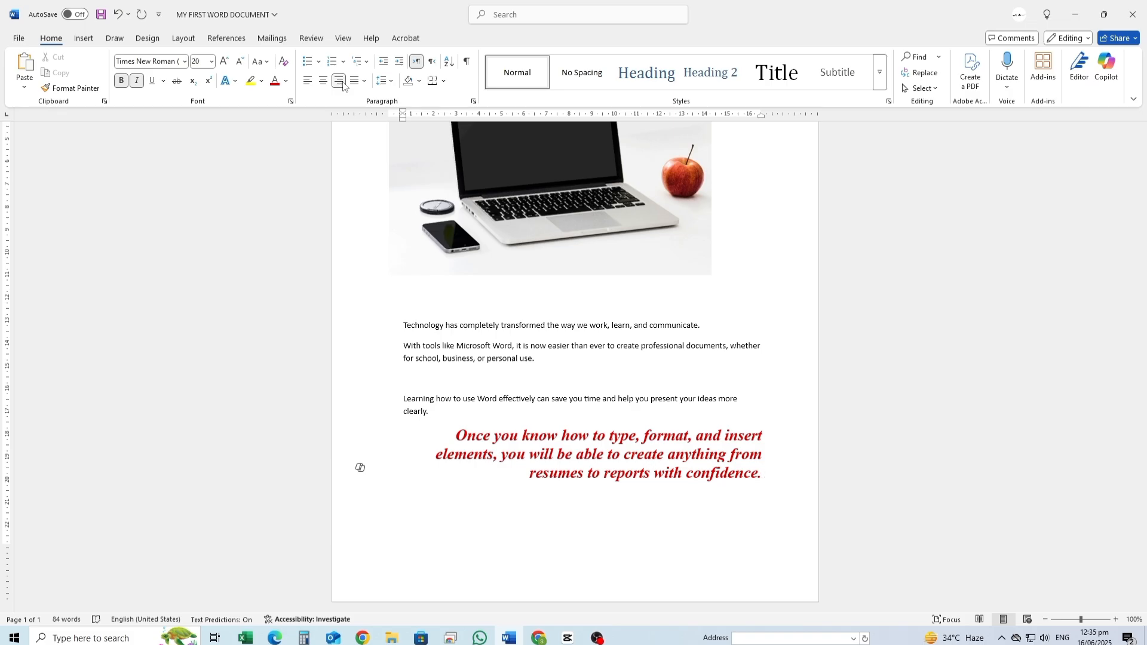
{"action": "left_click", "coordinate": [364, 80]}
{"action": "left_click", "coordinate": [360, 97]}
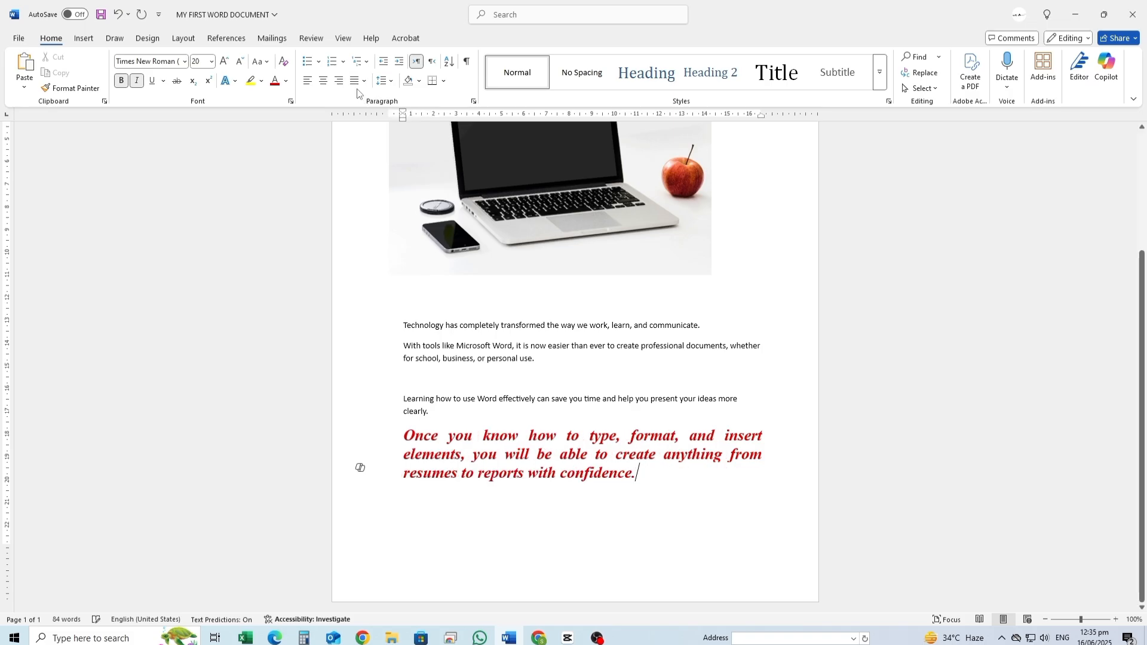
{"action": "left_click", "coordinate": [307, 82]}
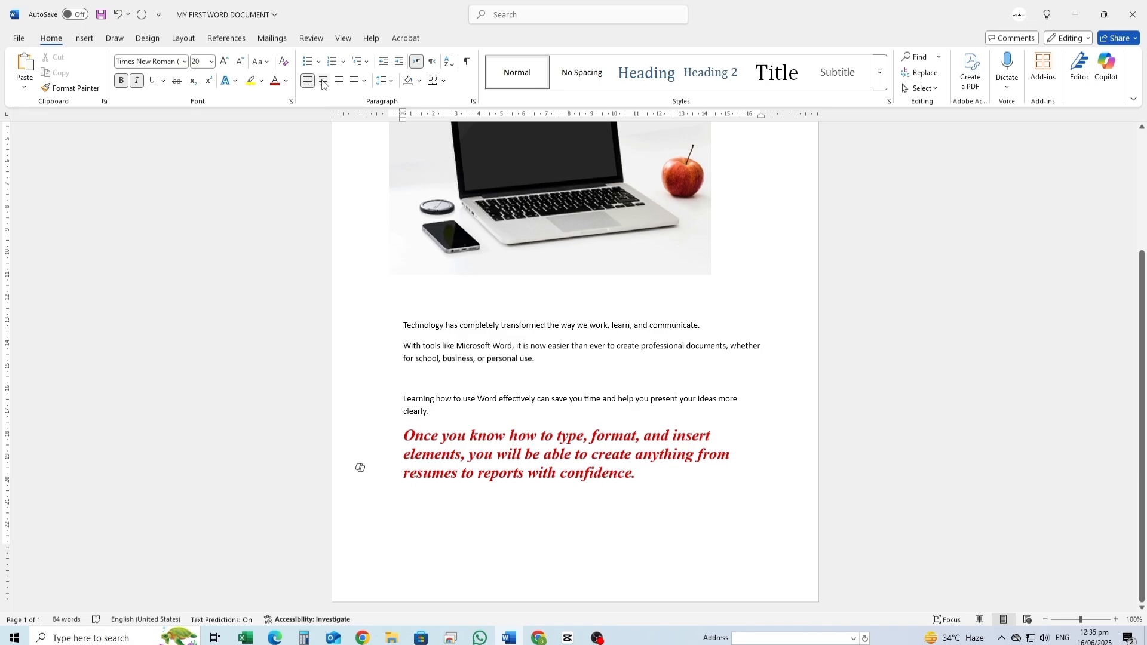
{"action": "left_click", "coordinate": [323, 81]}
{"action": "left_click", "coordinate": [339, 81]}
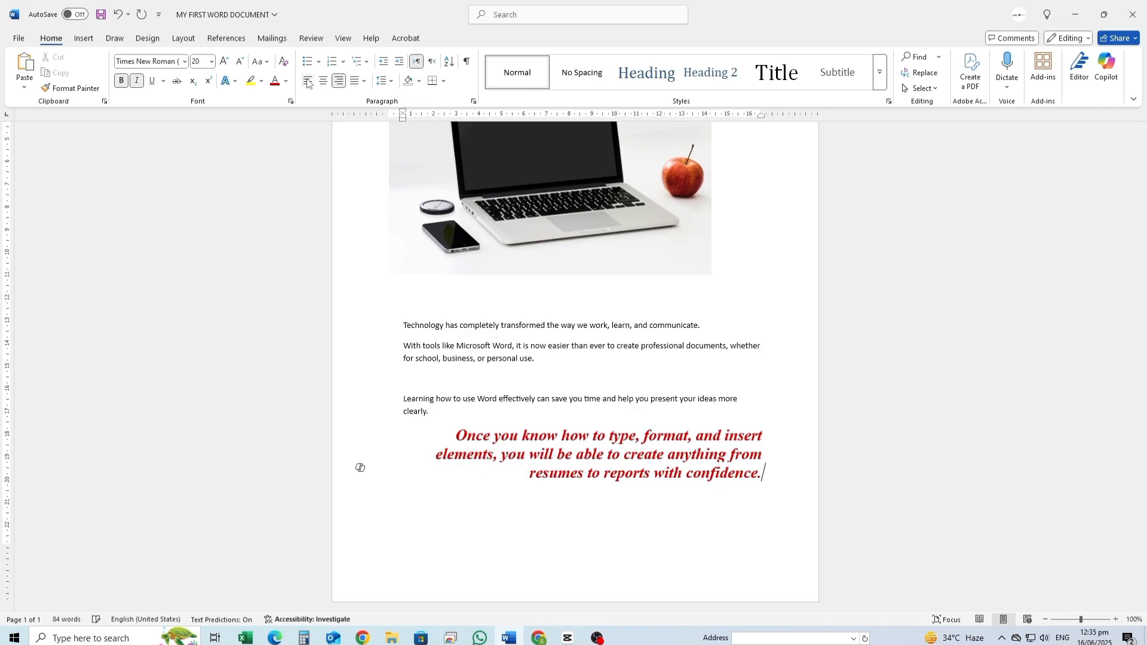
{"action": "left_click", "coordinate": [308, 83]}
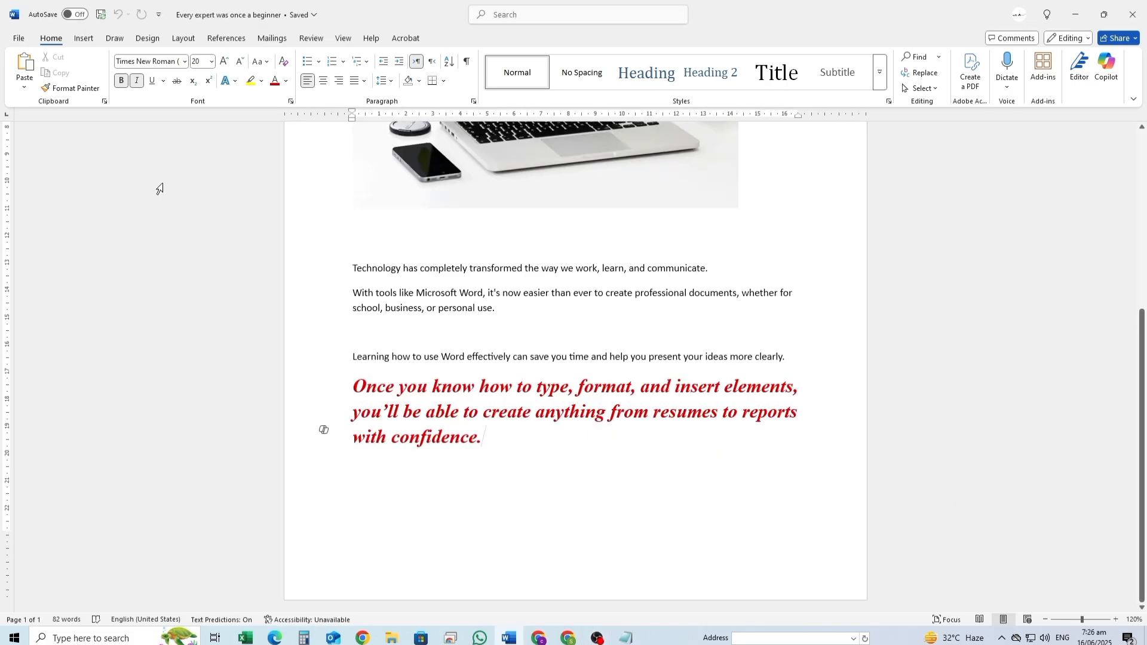
Step: Start saving a copy of the document and choose the Downloads folder as its location
{"action": "left_click", "coordinate": [17, 39]}
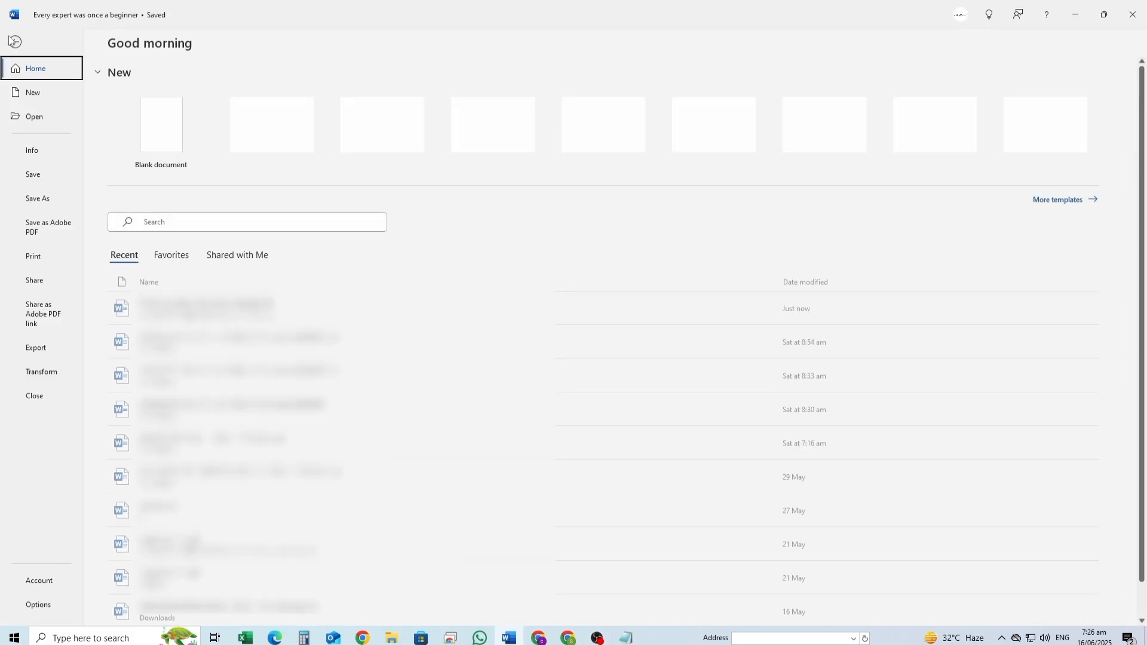
{"action": "left_click", "coordinate": [33, 202]}
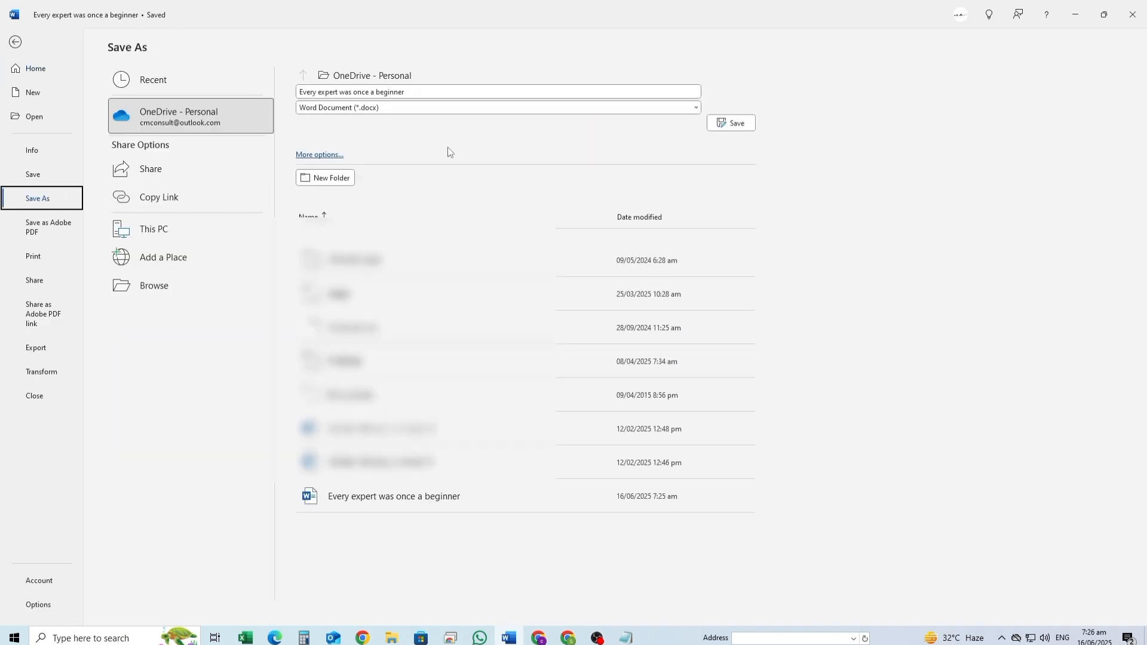
{"action": "left_click", "coordinate": [321, 155]}
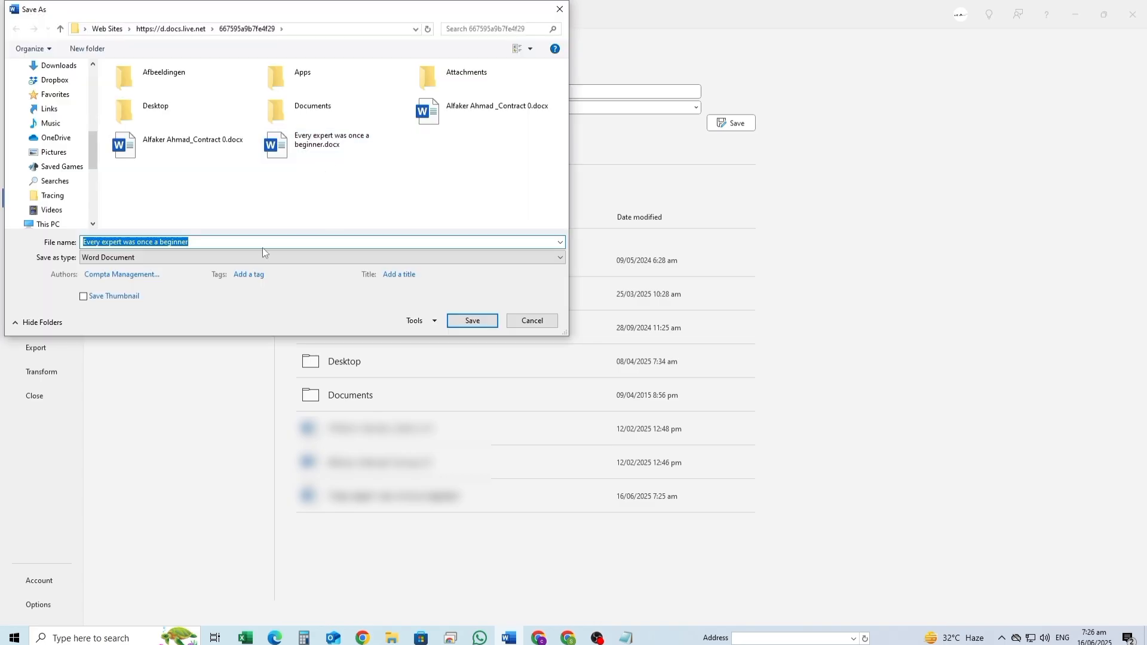
{"action": "left_click", "coordinate": [52, 67]}
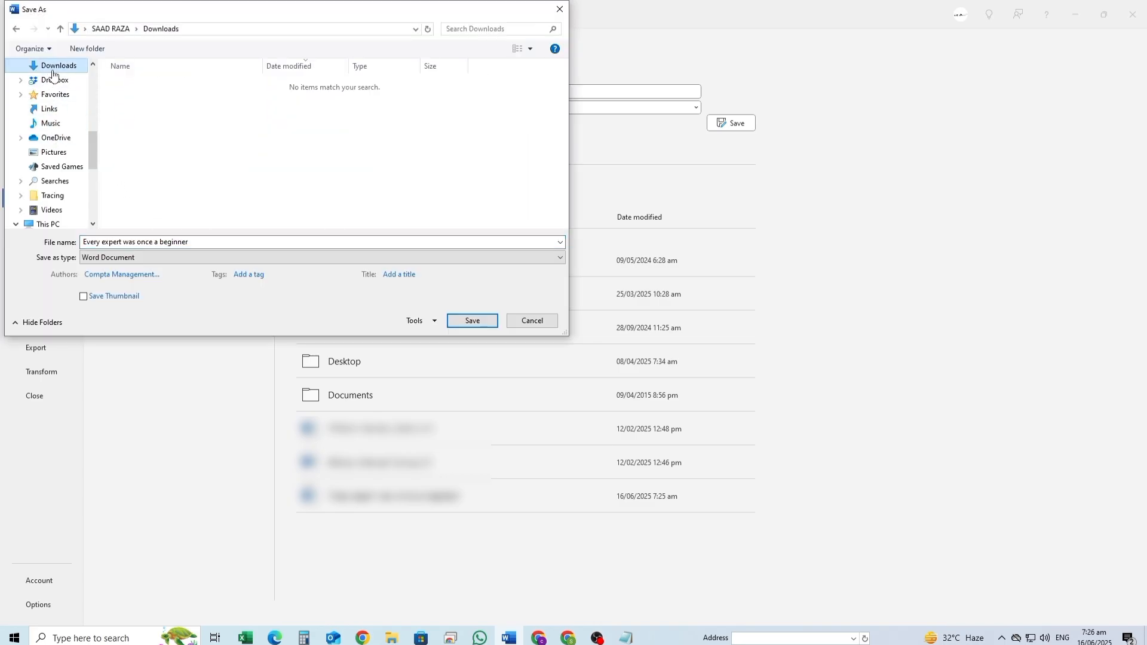
Step: Name the file MY FIRST WORD DOCUMENT, save it as a Word document, and save the document once more
{"action": "double_click", "coordinate": [200, 245]}
{"action": "double_click", "coordinate": [201, 245]}
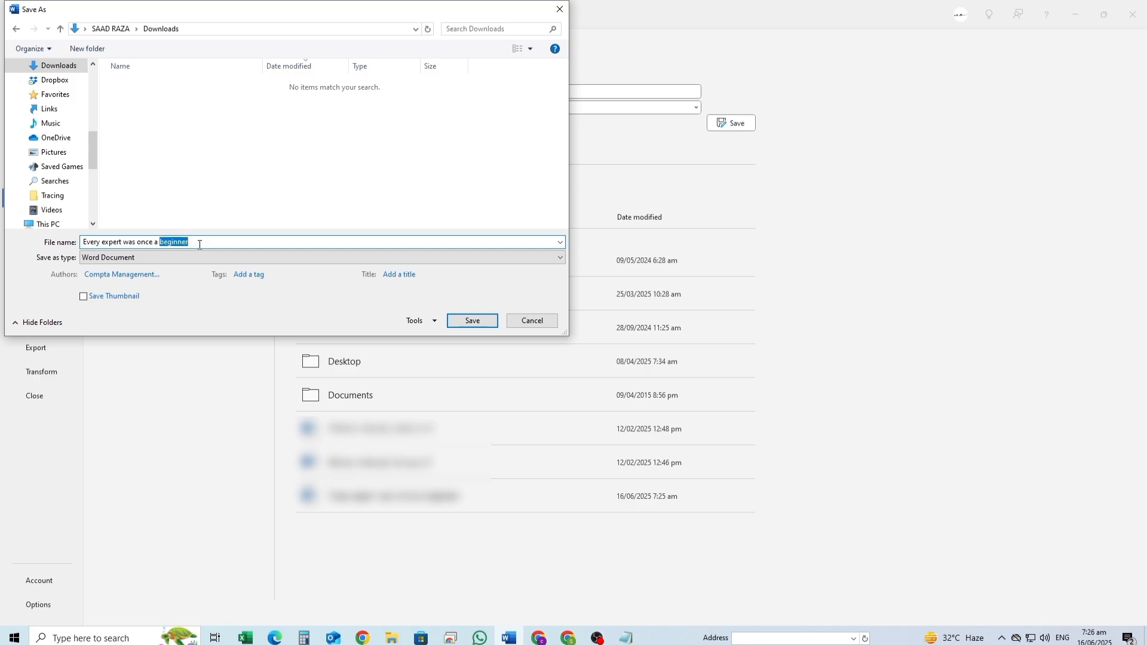
{"action": "key", "text": "BackSpace"}
{"action": "key", "text": "BackSpace"}
{"action": "key", "text": "BackSpace"}
{"action": "key", "text": "BackSpace"}
{"action": "key", "text": "BackSpace"}
{"action": "key", "text": "BackSpace"}
{"action": "key", "text": "BackSpace"}
{"action": "key", "text": "BackSpace"}
{"action": "key", "text": "BackSpace"}
{"action": "key", "text": "BackSpace"}
{"action": "key", "text": "BackSpace"}
{"action": "key", "text": "BackSpace"}
{"action": "key", "text": "BackSpace"}
{"action": "key", "text": "BackSpace"}
{"action": "key", "text": "BackSpace"}
{"action": "key", "text": "BackSpace"}
{"action": "key", "text": "BackSpace"}
{"action": "key", "text": "BackSpace"}
{"action": "key", "text": "BackSpace"}
{"action": "key", "text": "BackSpace"}
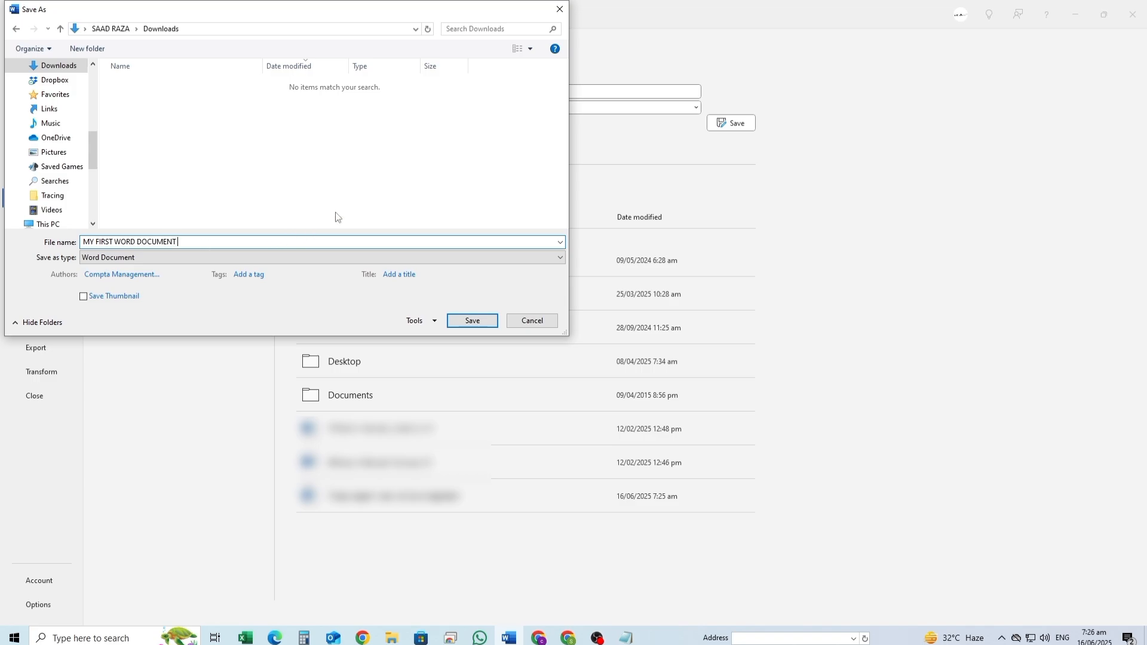
{"action": "left_click", "coordinate": [472, 322]}
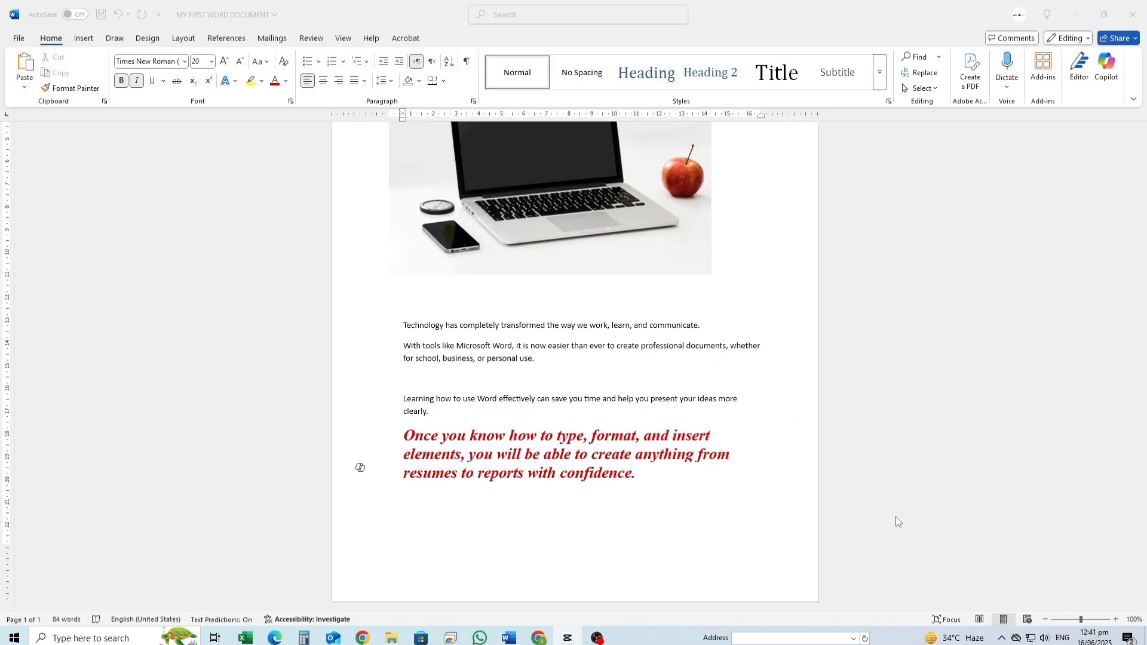
{"action": "left_click", "coordinate": [734, 518]}
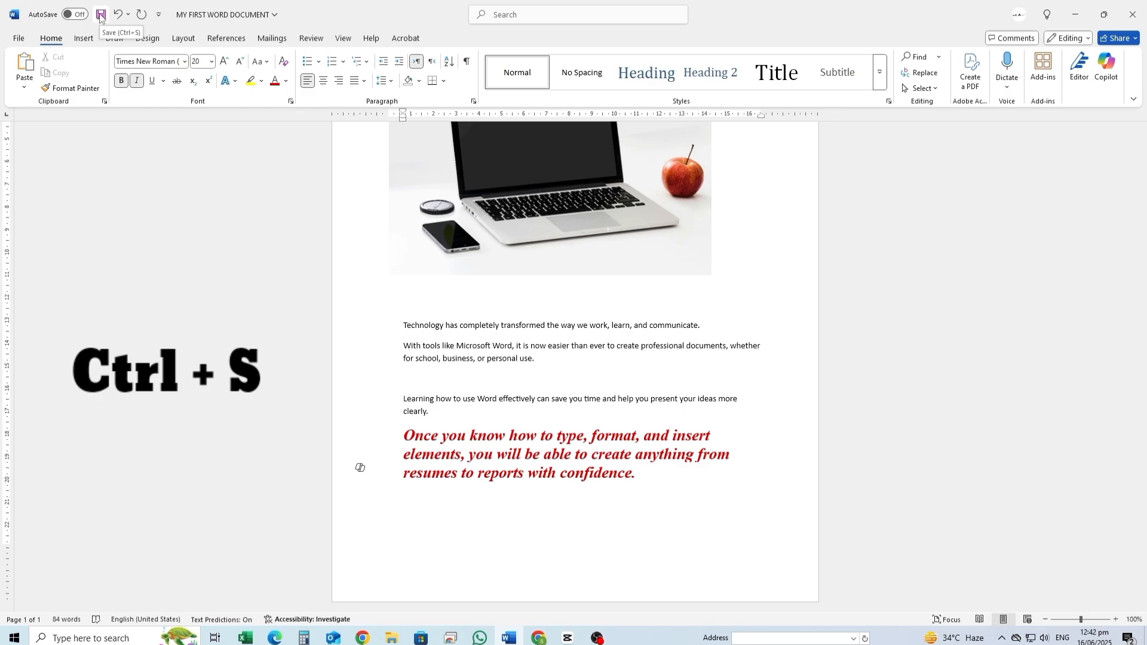
{"action": "key", "text": "ctrl+s"}
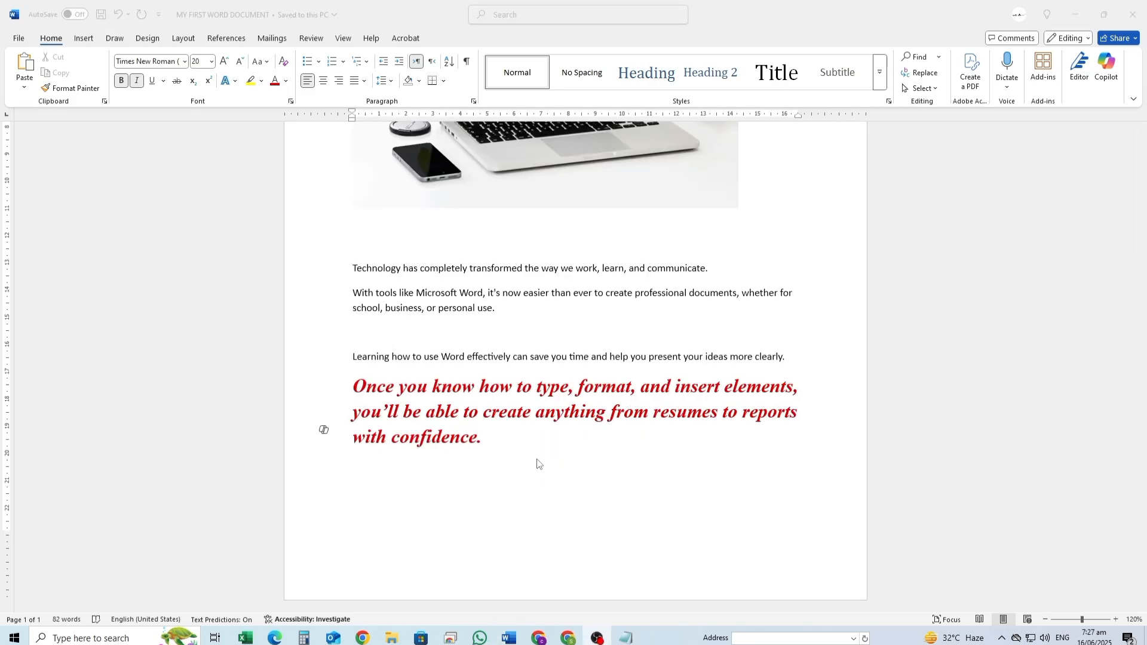
Step: Set the line spacing of the red last paragraph to 2.0
{"action": "left_click", "coordinate": [478, 410]}
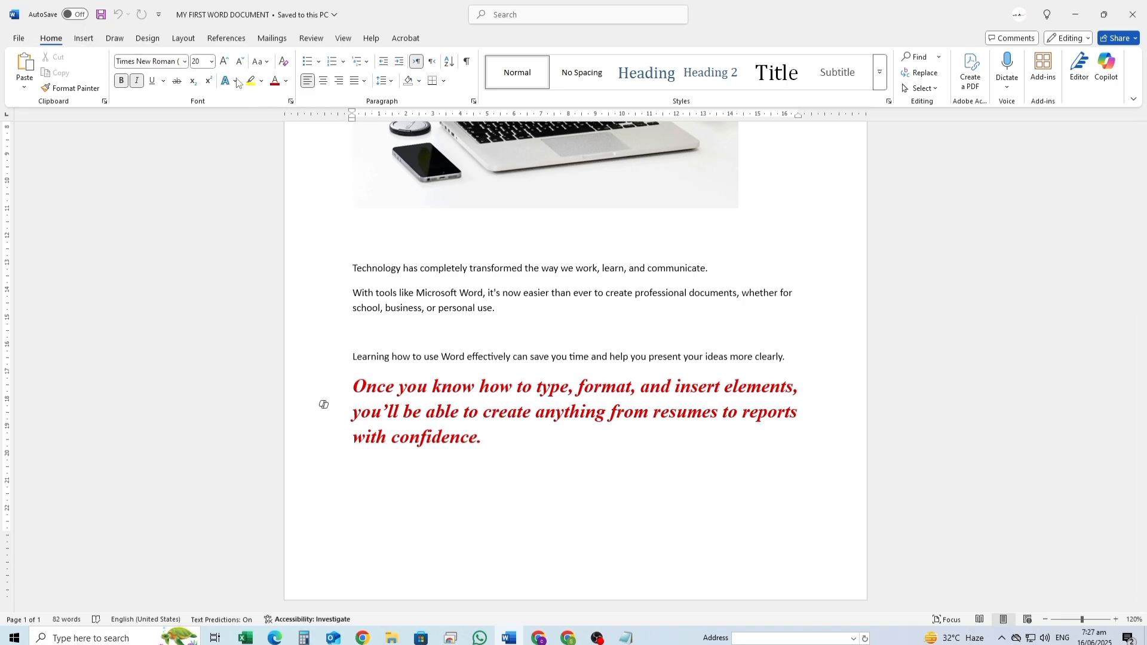
{"action": "left_click", "coordinate": [392, 82]}
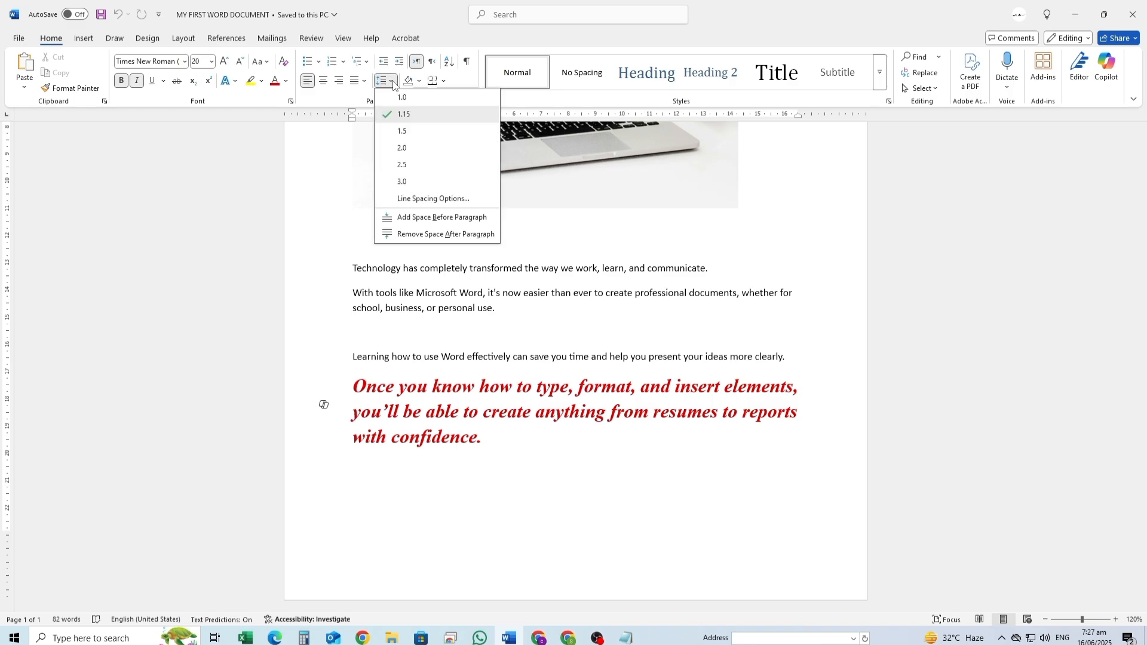
{"action": "left_click", "coordinate": [401, 149]}
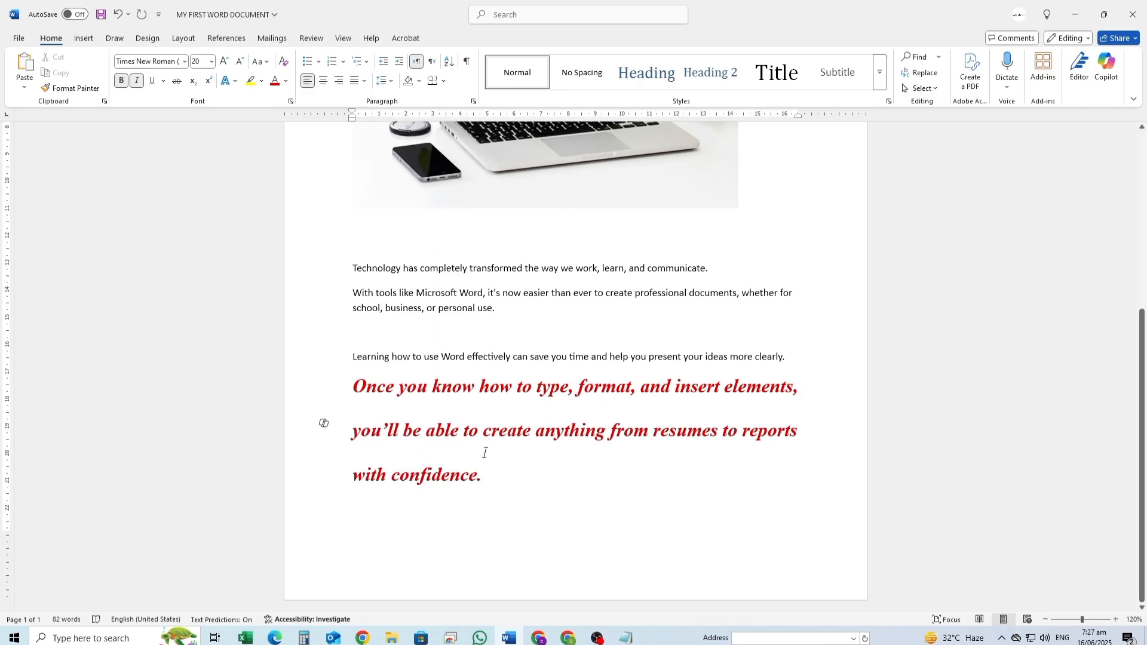
{"action": "left_click", "coordinate": [491, 480]}
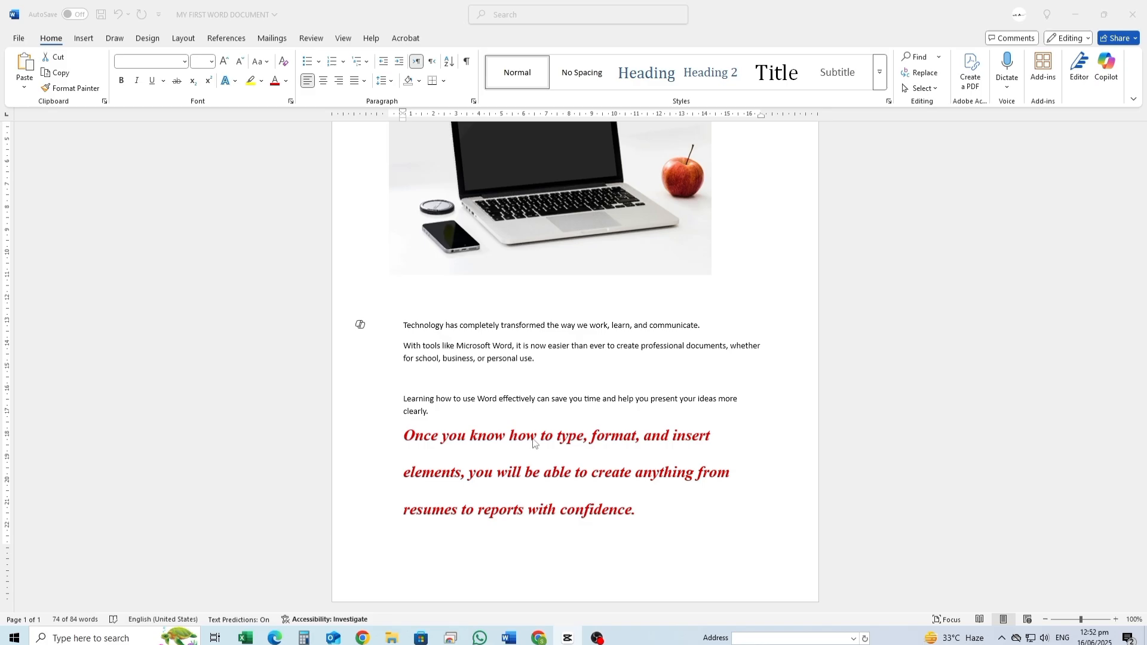
Step: Try solid round bullets on all the paragraphs below the picture, and turn them into a numbered list in the 1., 2., 3. format
{"action": "left_click", "coordinate": [643, 512]}
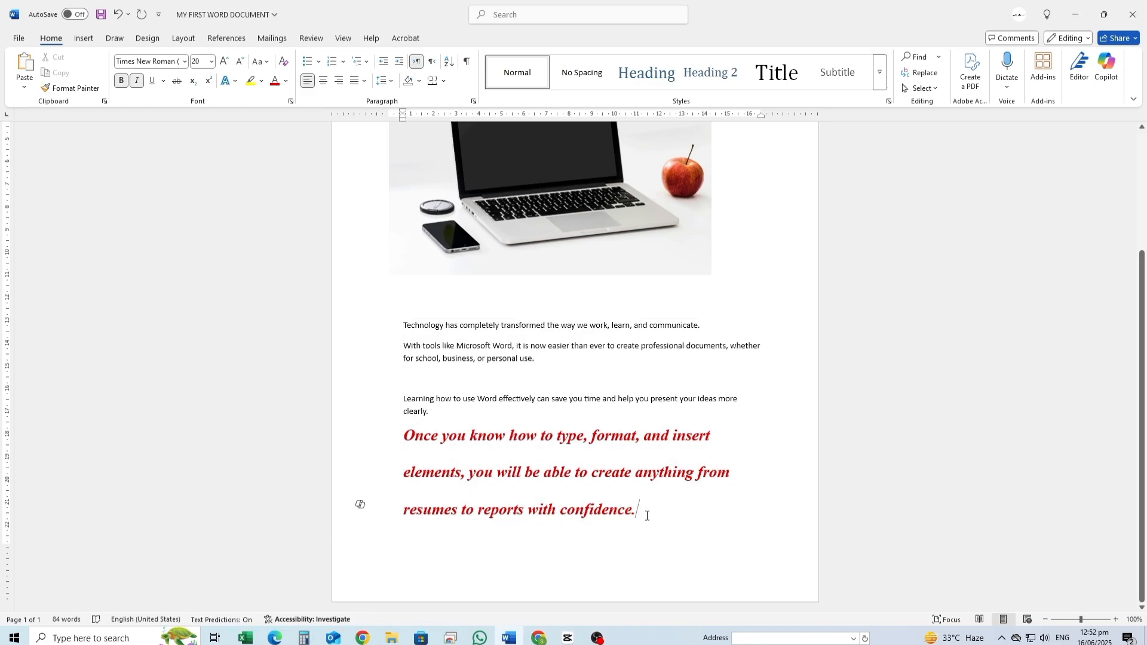
{"action": "left_click_drag", "start_coordinate": [647, 516], "coordinate": [396, 325]}
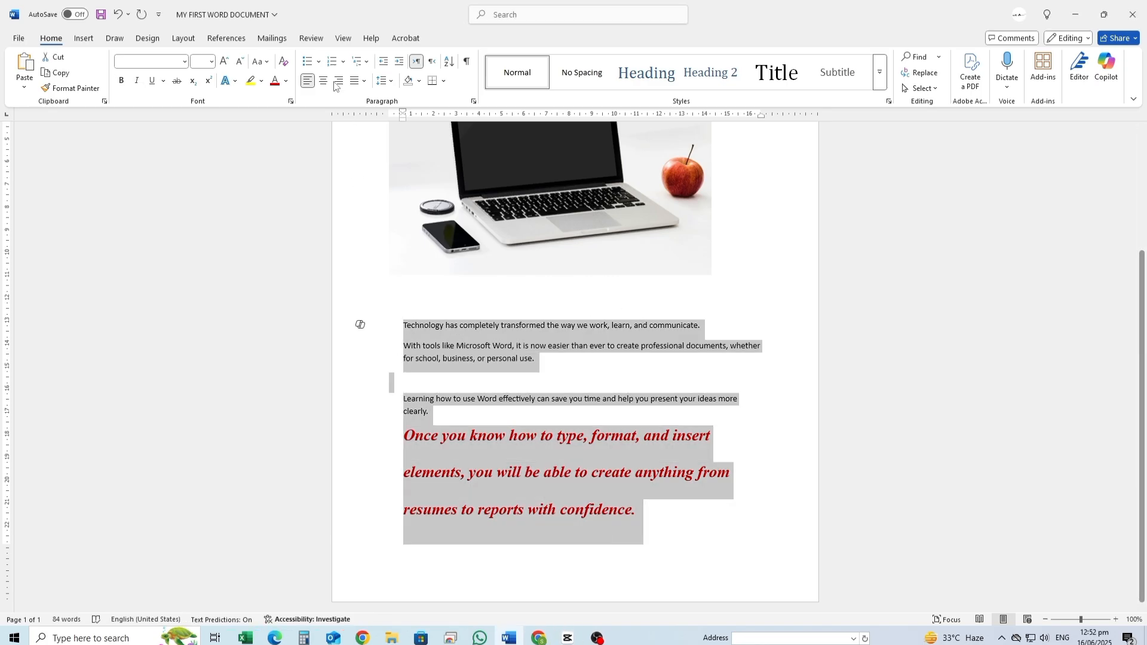
{"action": "left_click", "coordinate": [319, 62]}
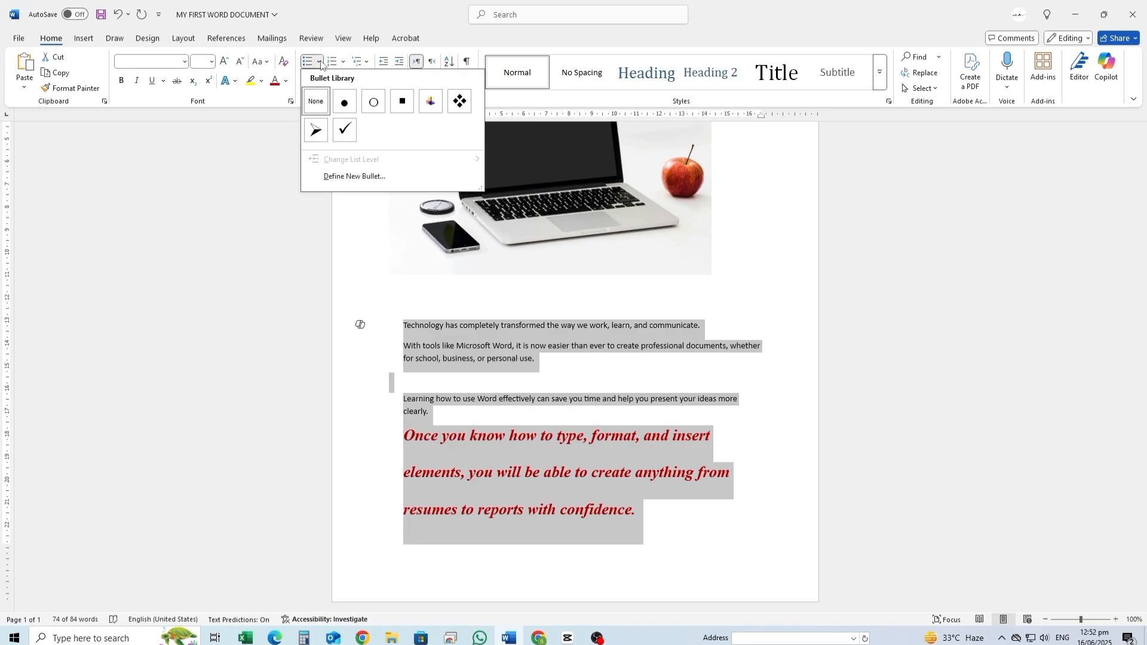
{"action": "left_click", "coordinate": [344, 102]}
{"action": "left_click", "coordinate": [344, 62]}
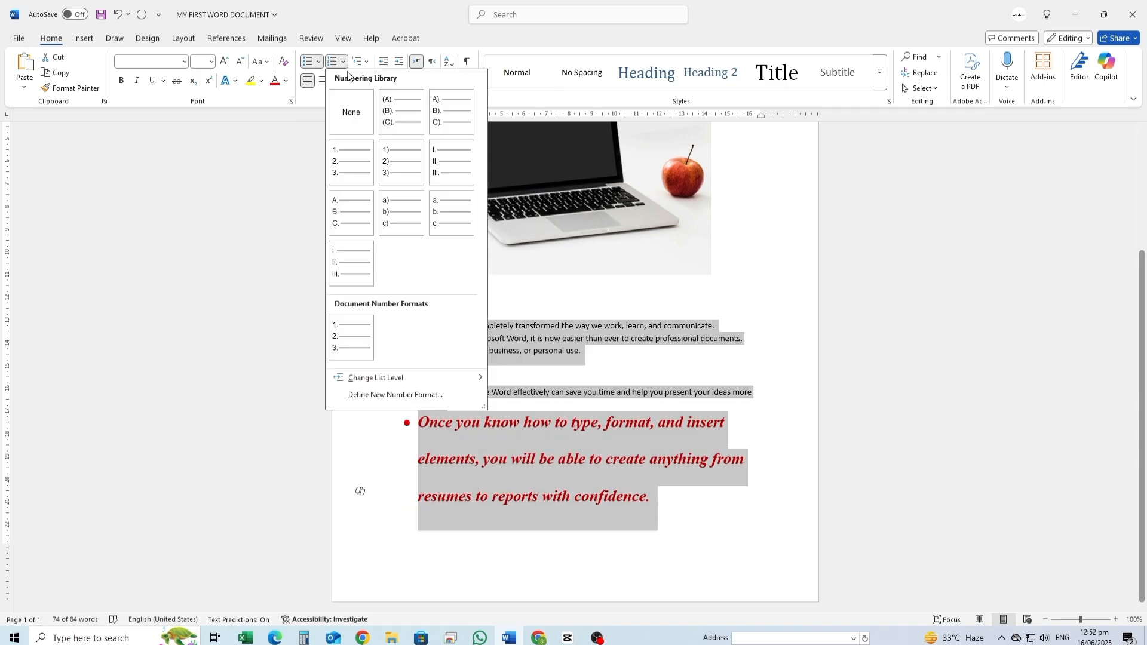
{"action": "left_click", "coordinate": [364, 160]}
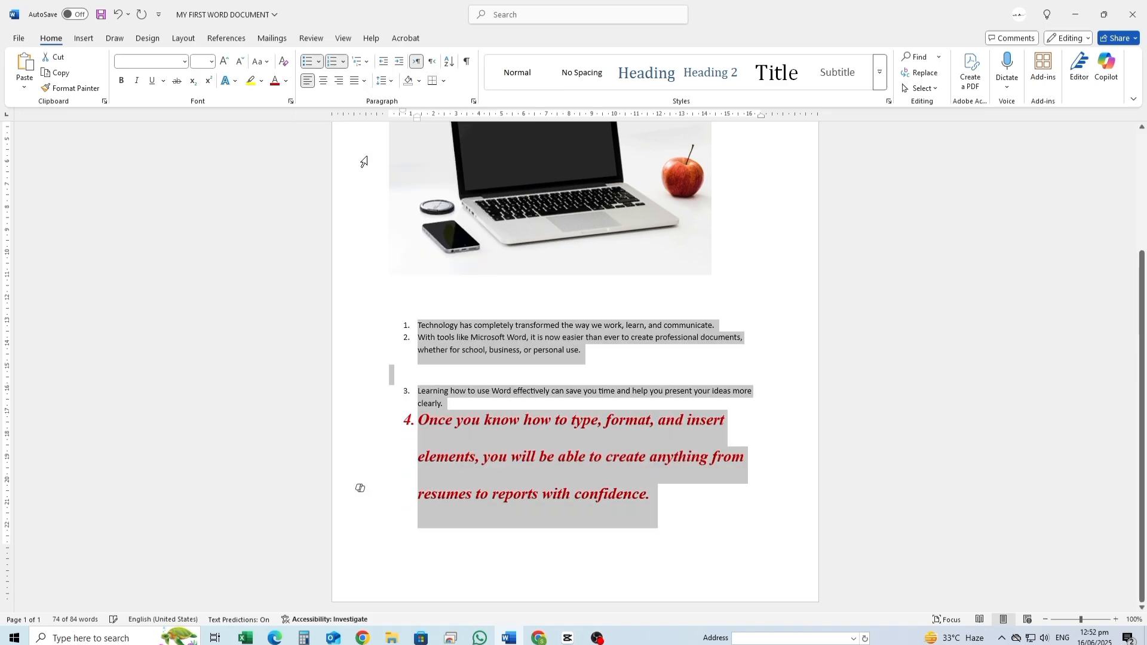
{"action": "left_click", "coordinate": [674, 501]}
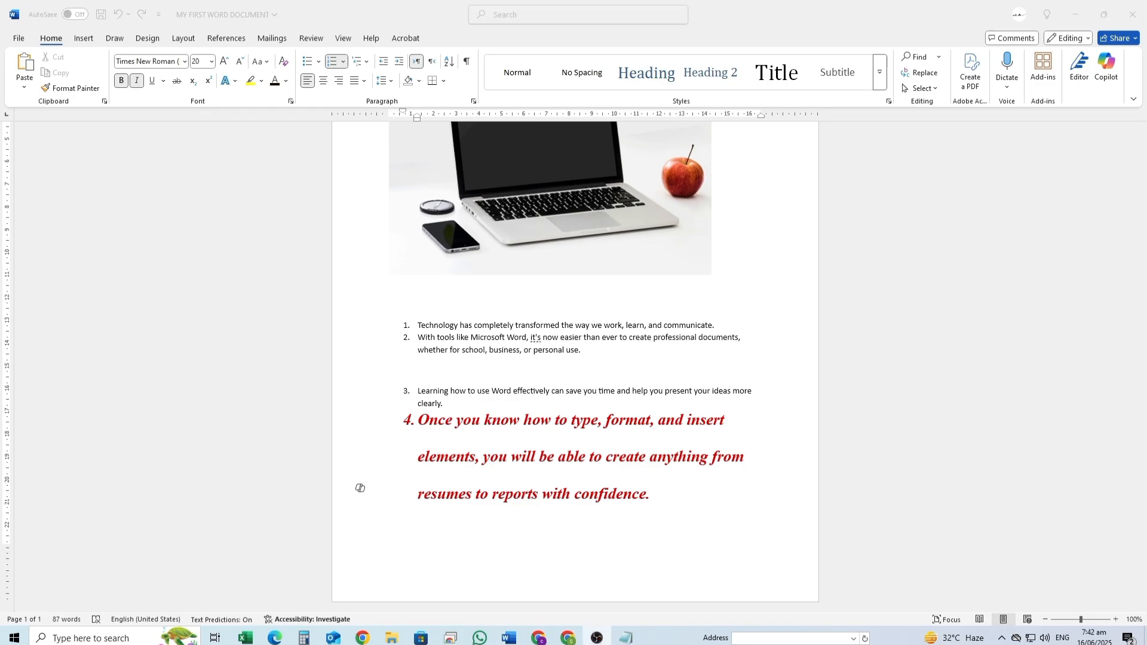
Step: Run the spelling and grammar check, accept the formality suggestion "it is" for "it's", and close the Editor
{"action": "left_click", "coordinate": [673, 500]}
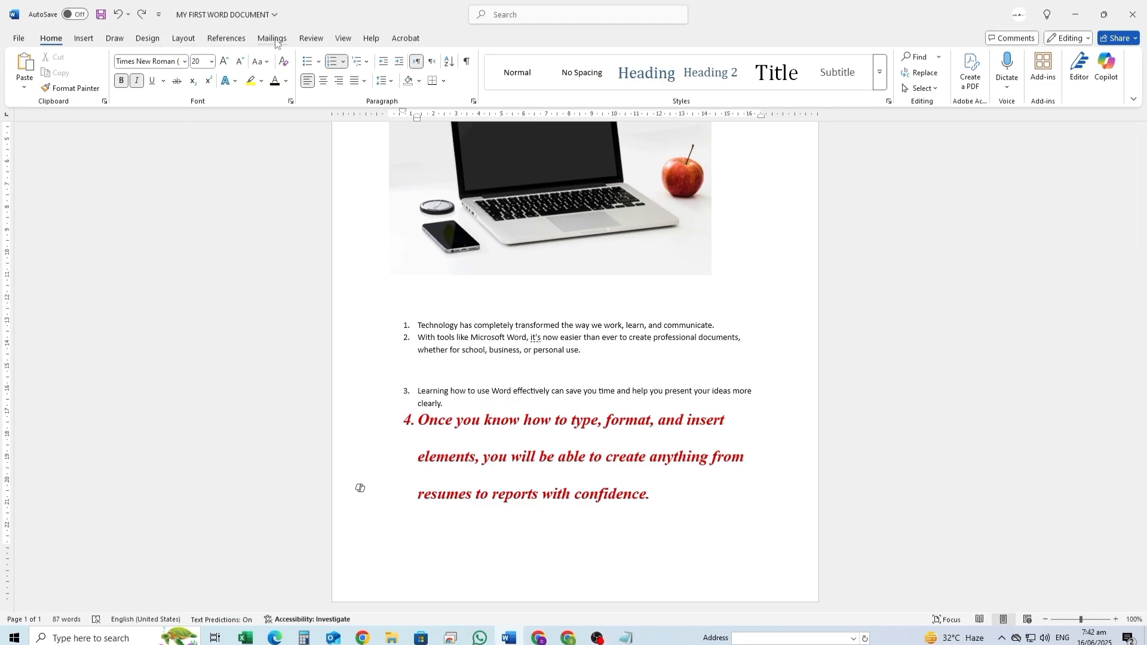
{"action": "left_click", "coordinate": [319, 41]}
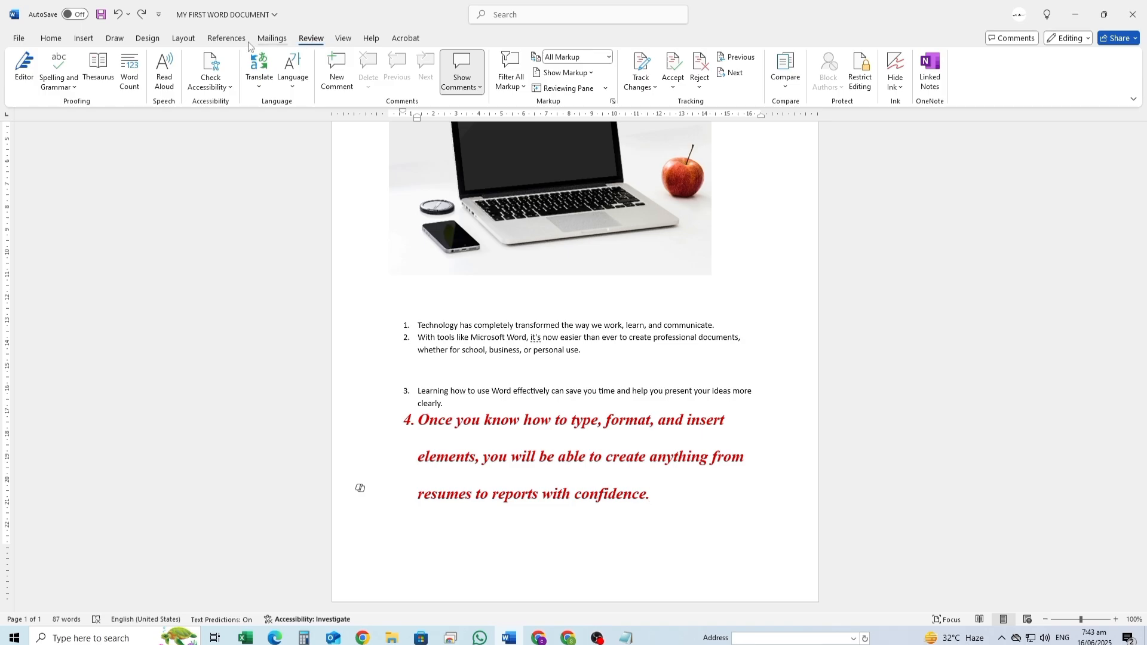
{"action": "left_click", "coordinate": [51, 79]}
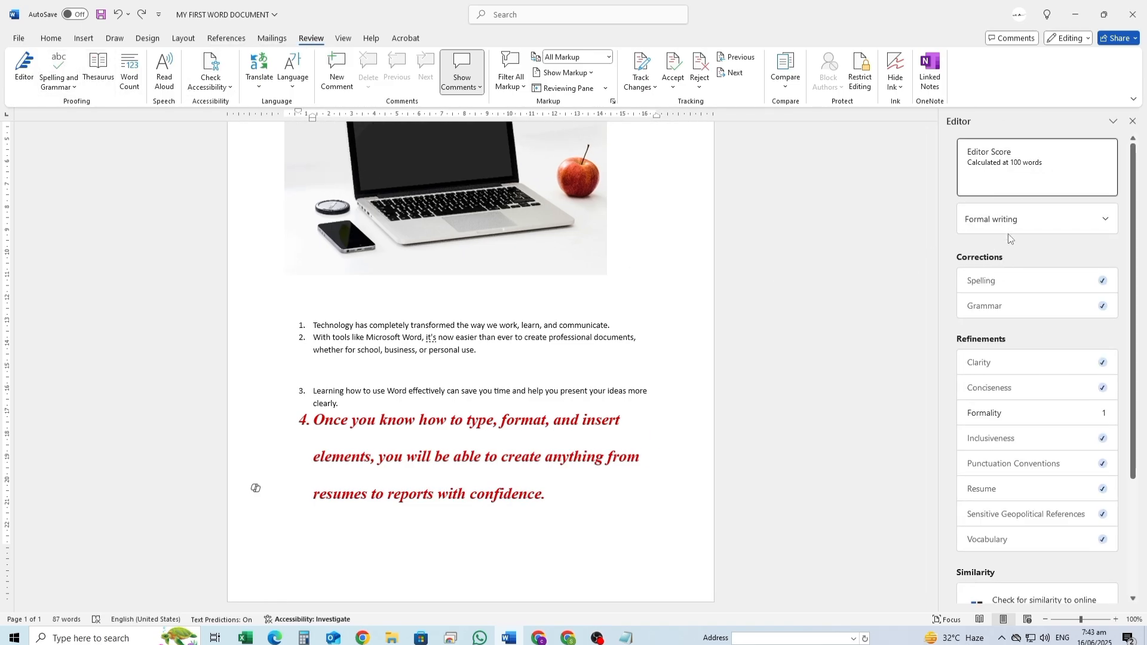
{"action": "scroll", "coordinate": [1016, 251], "scroll_direction": "down", "scroll_amount": 2}
{"action": "left_click", "coordinate": [1001, 365]}
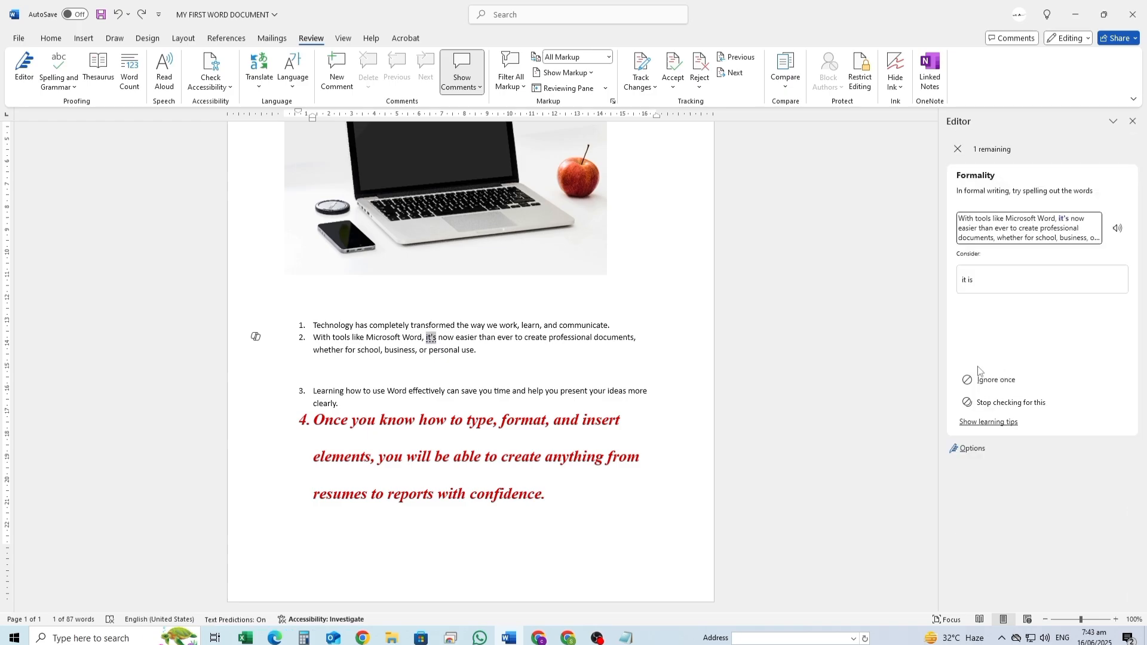
{"action": "left_click", "coordinate": [1001, 283]}
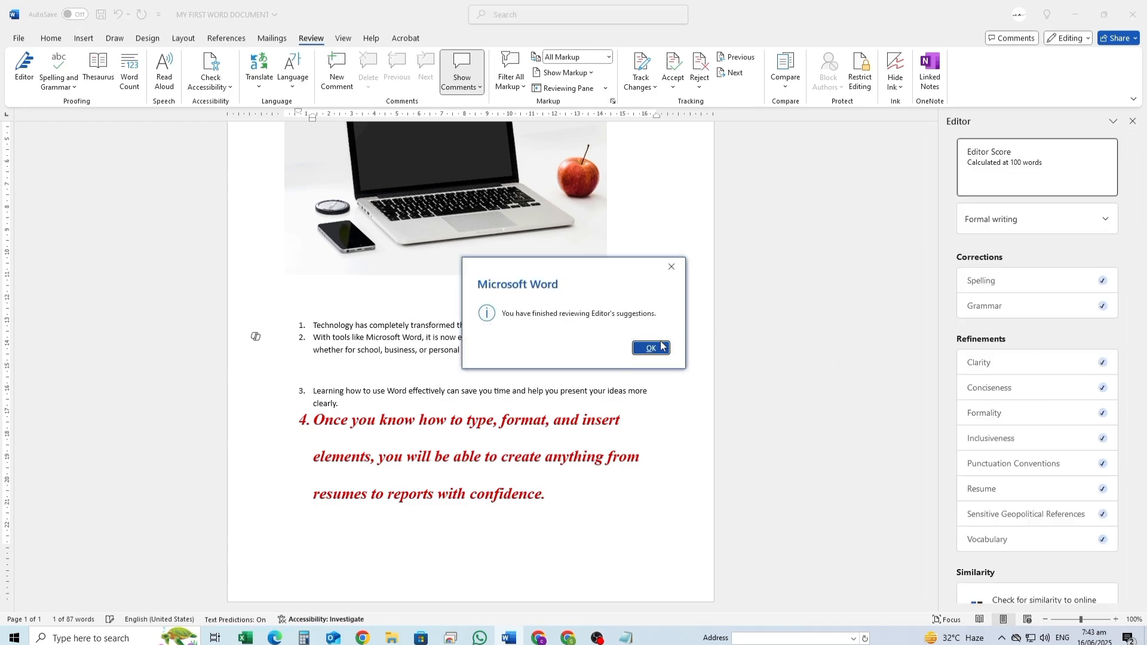
{"action": "left_click", "coordinate": [652, 349]}
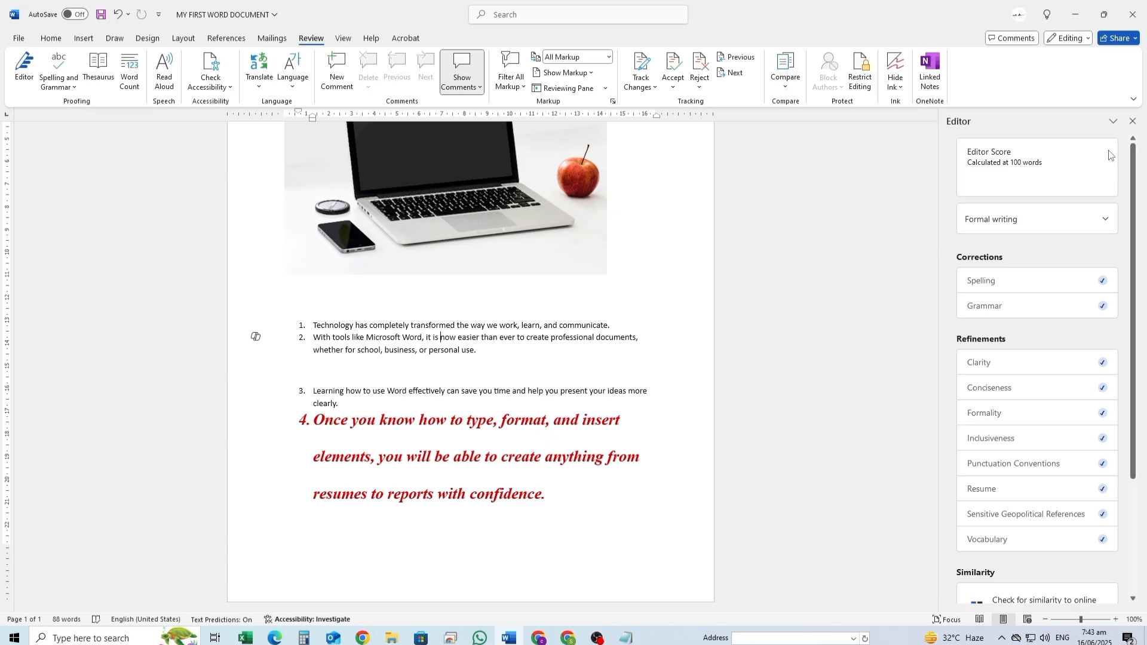
{"action": "left_click", "coordinate": [1133, 121]}
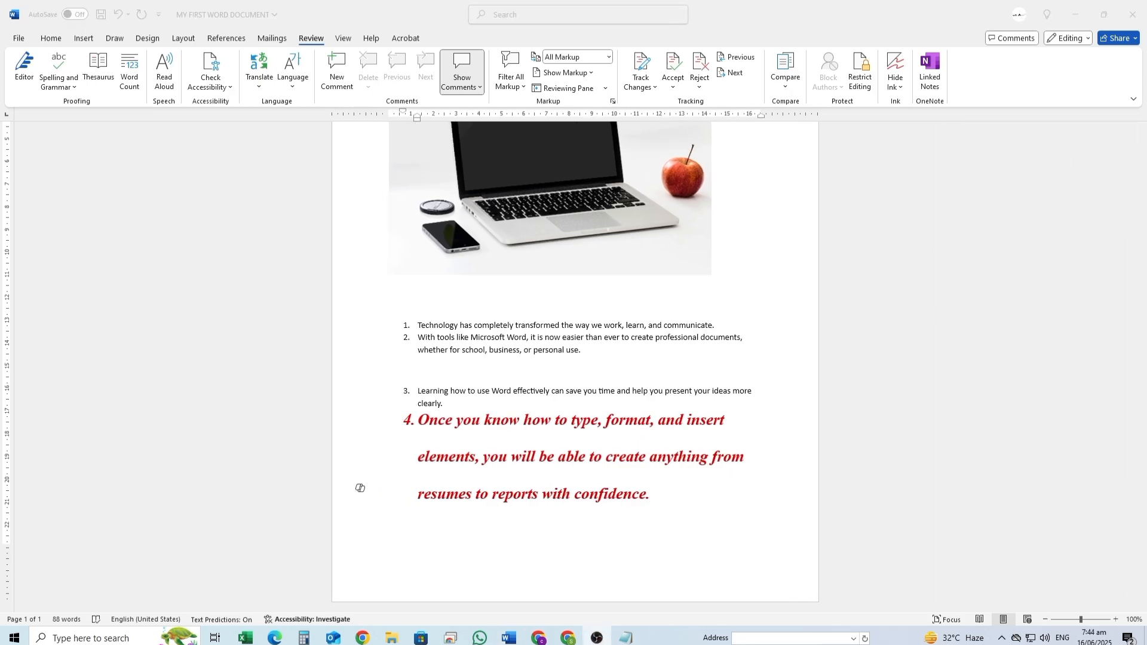
{"action": "left_click", "coordinate": [654, 500]}
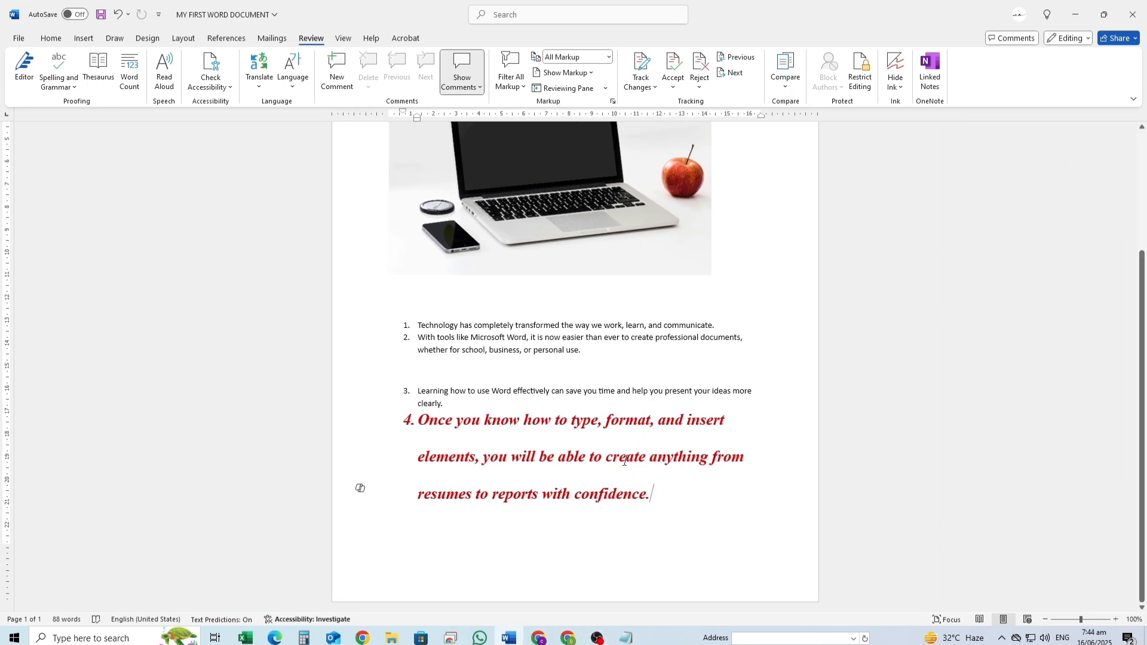
Step: Examine the document's print preview and the available printers, and return to the document without printing
{"action": "left_click", "coordinate": [23, 41]}
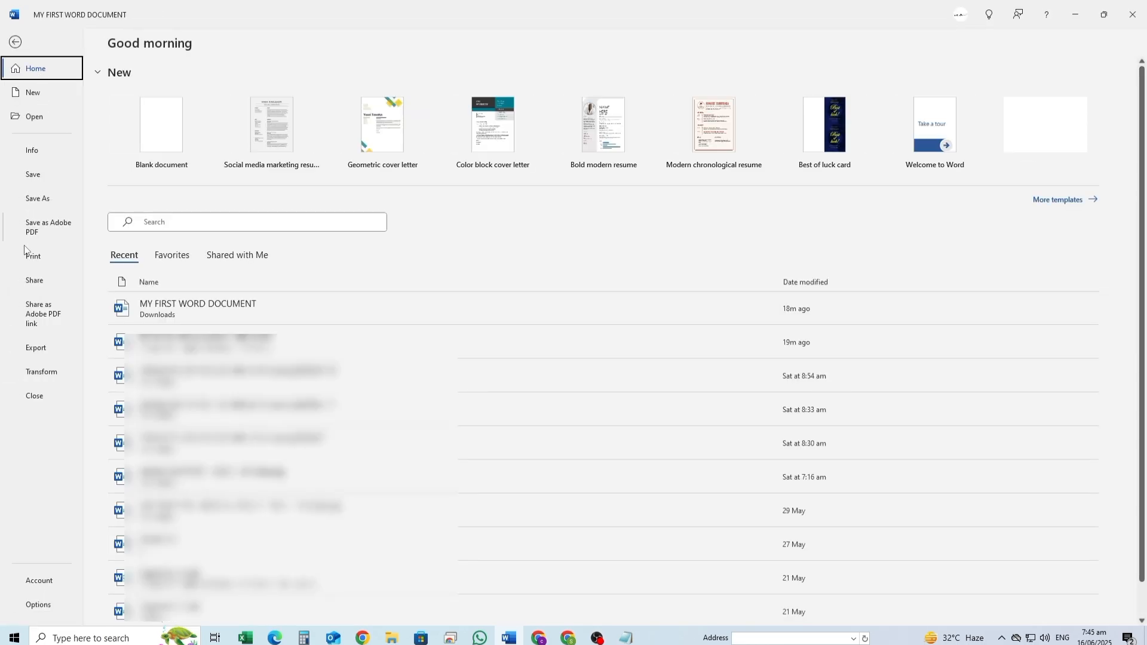
{"action": "left_click", "coordinate": [27, 256]}
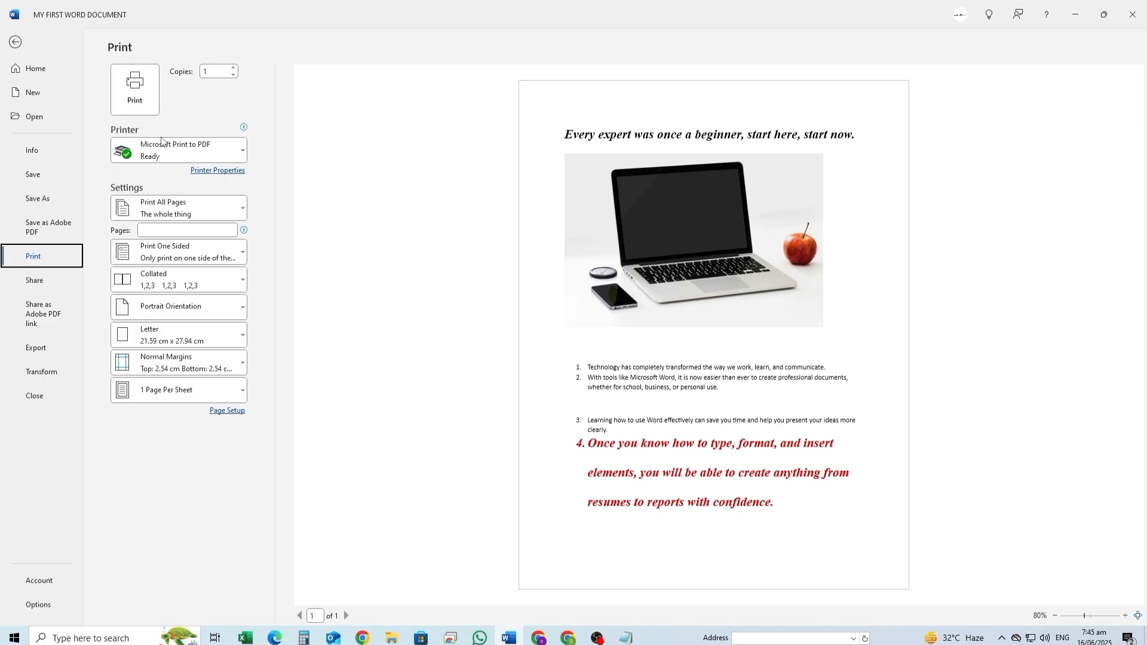
{"action": "left_click", "coordinate": [181, 153]}
{"action": "left_click", "coordinate": [182, 153]}
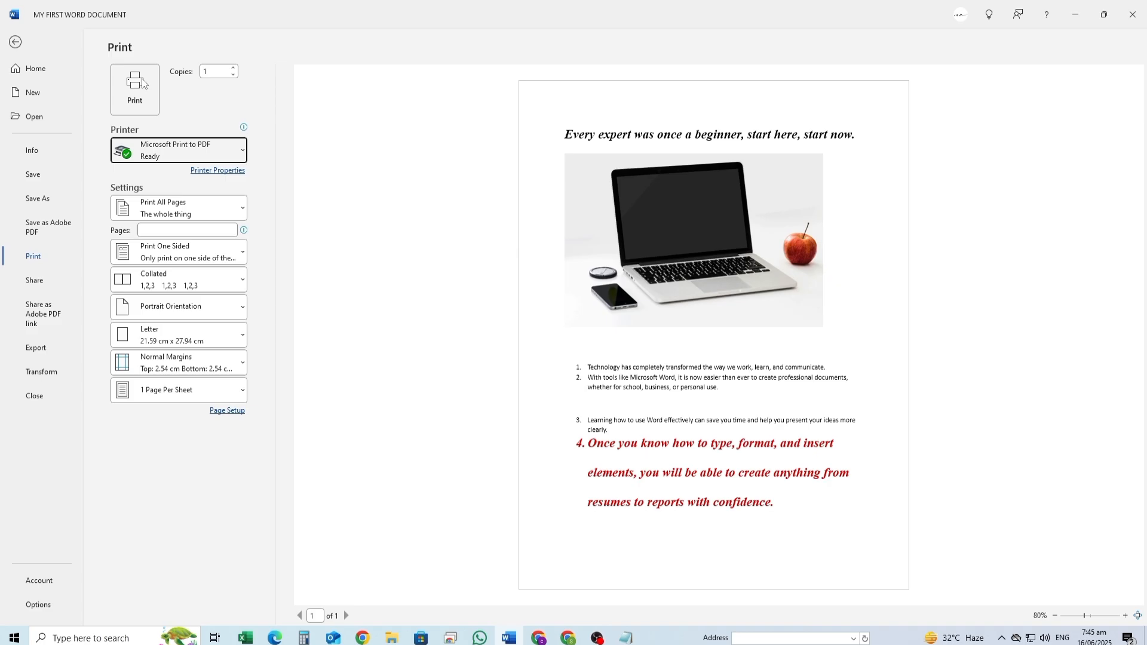
{"action": "left_click", "coordinate": [15, 43]}
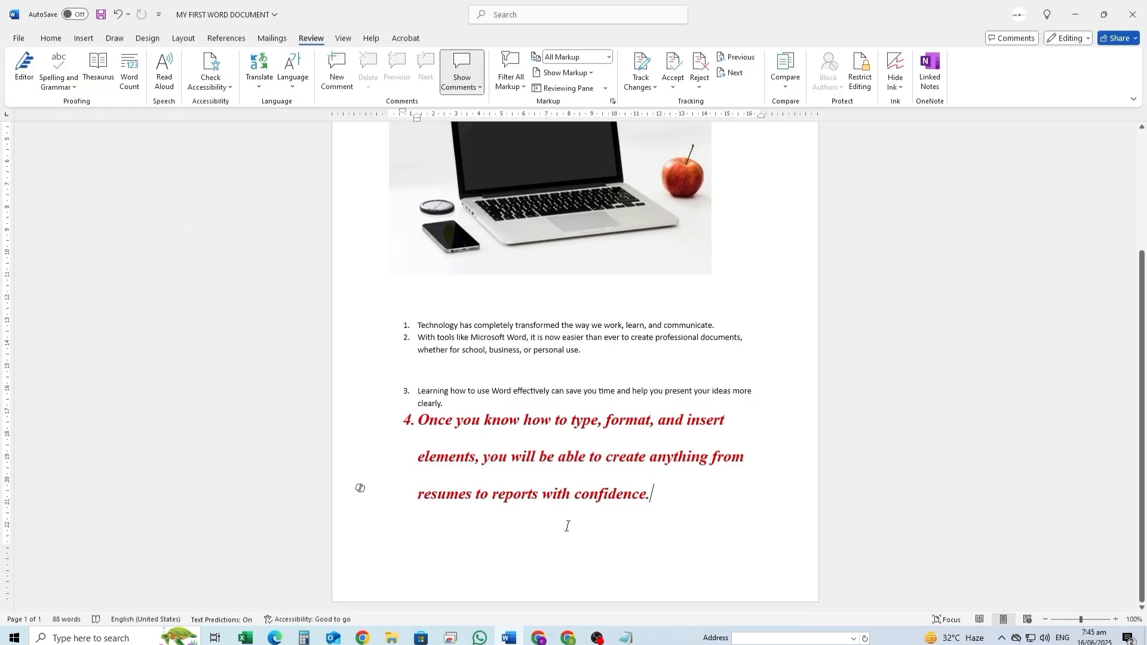
{"action": "scroll", "coordinate": [663, 502], "scroll_direction": "up", "scroll_amount": 3}
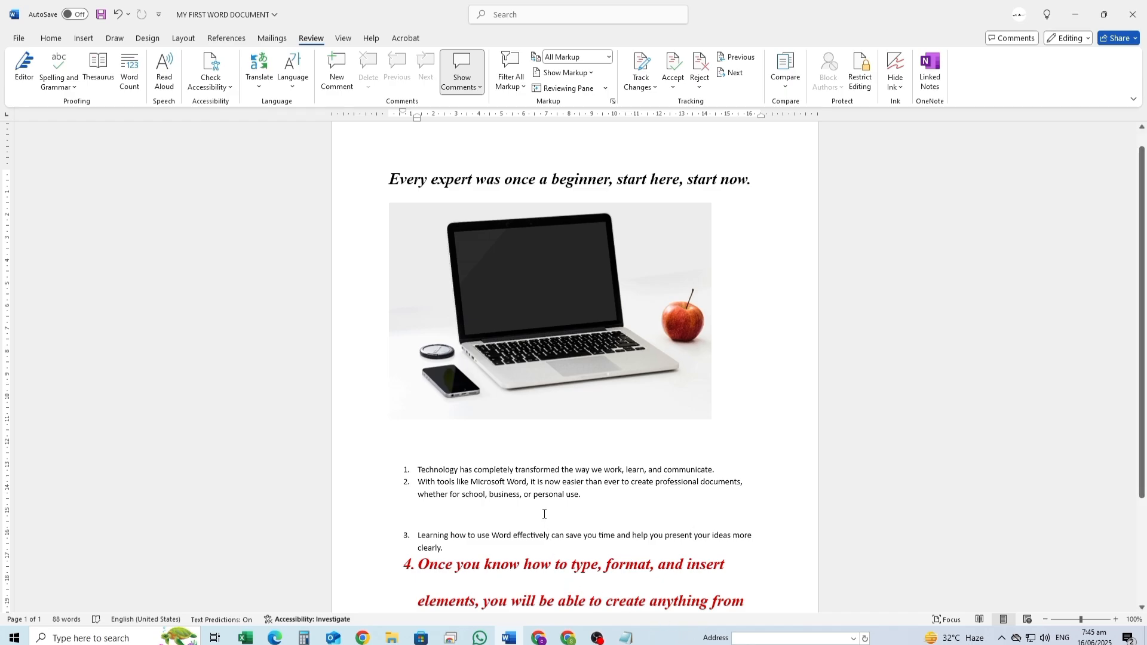
{"action": "scroll", "coordinate": [544, 514], "scroll_direction": "down", "scroll_amount": 1}
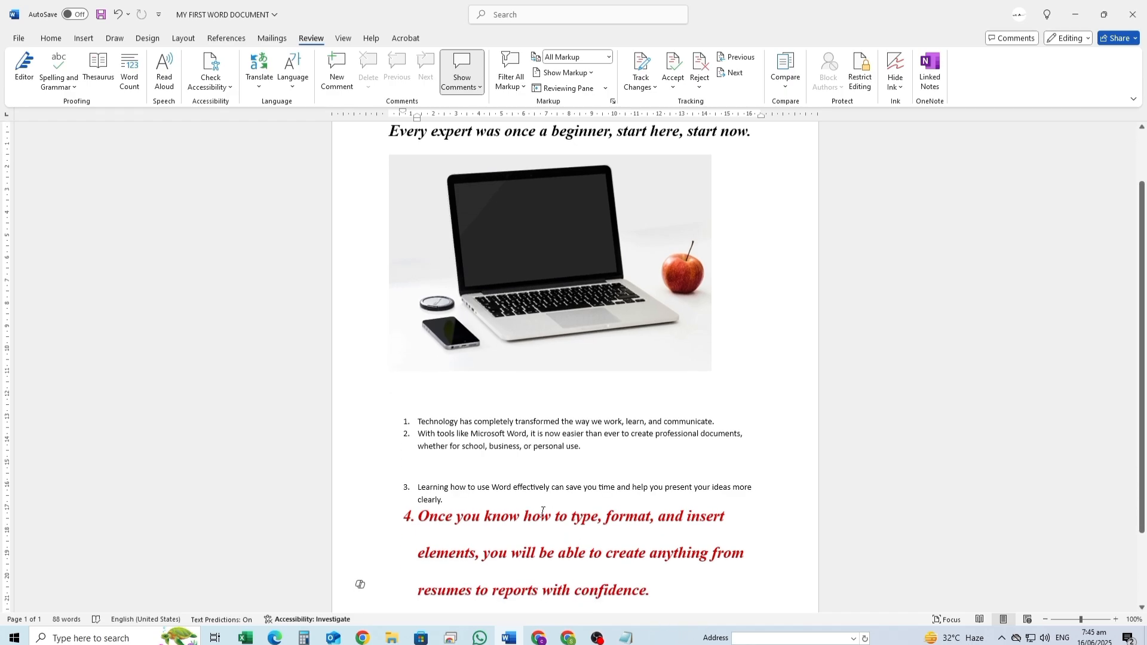
{"action": "scroll", "coordinate": [543, 511], "scroll_direction": "down", "scroll_amount": 2}
{"action": "scroll", "coordinate": [542, 511], "scroll_direction": "up", "scroll_amount": 2}
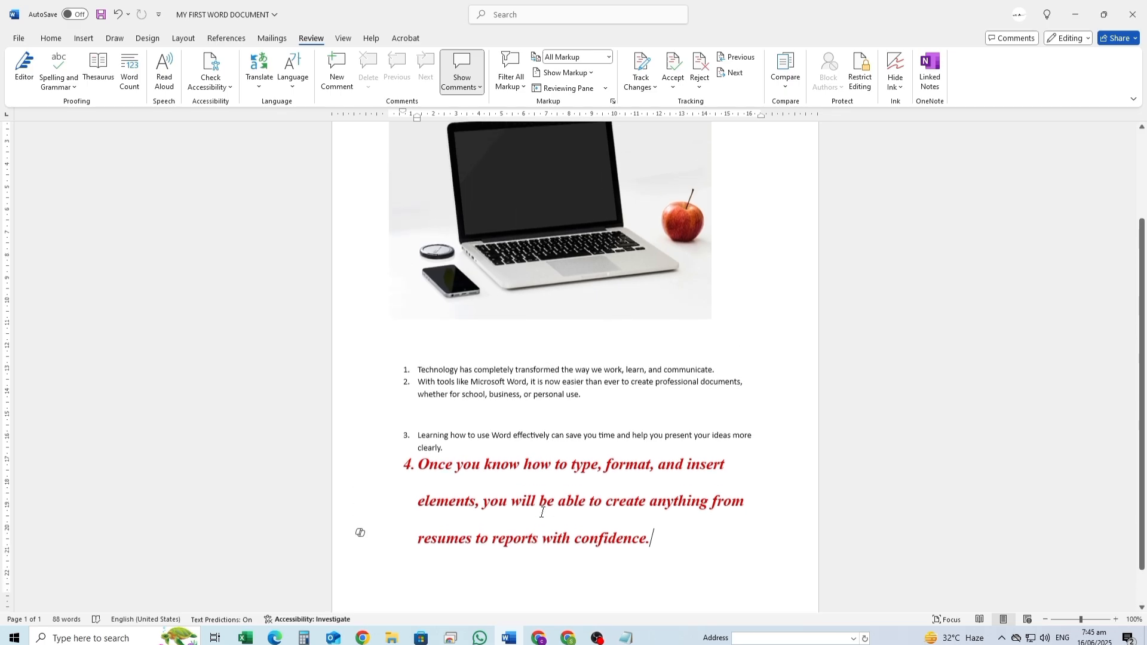
{"action": "left_click", "coordinate": [52, 39]}
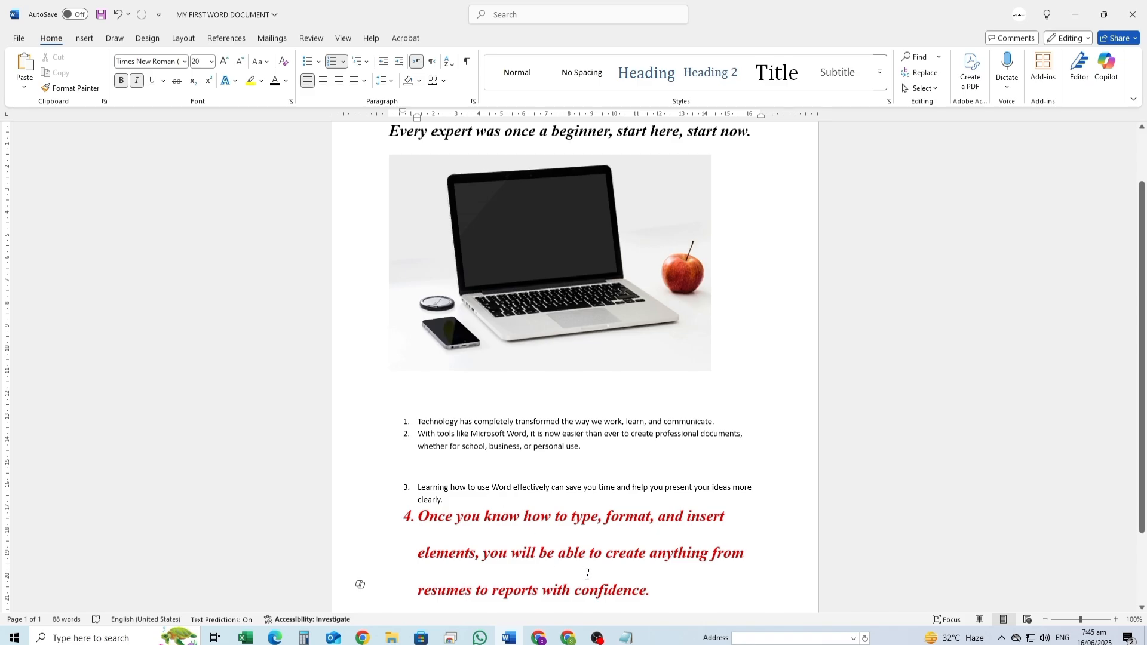
{"action": "scroll", "coordinate": [587, 574], "scroll_direction": "down", "scroll_amount": 1}
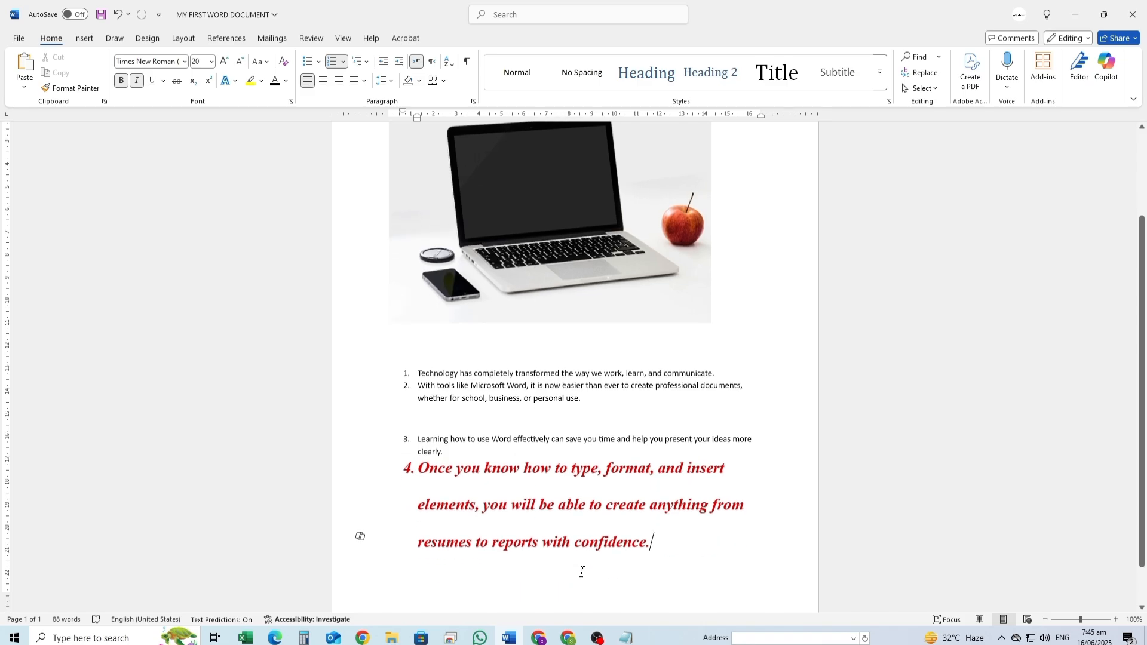